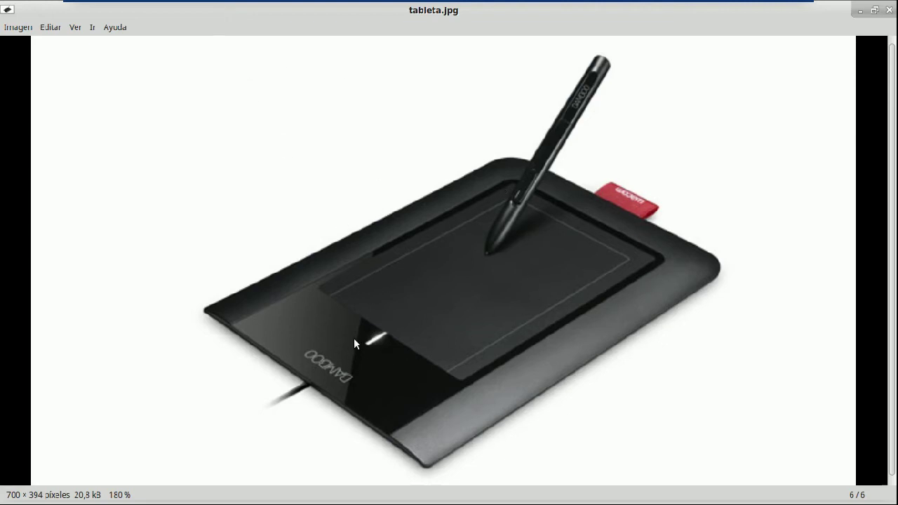
Switch from the tablet picture to the open MyPaint drawing.
mouse_move(211, 503)
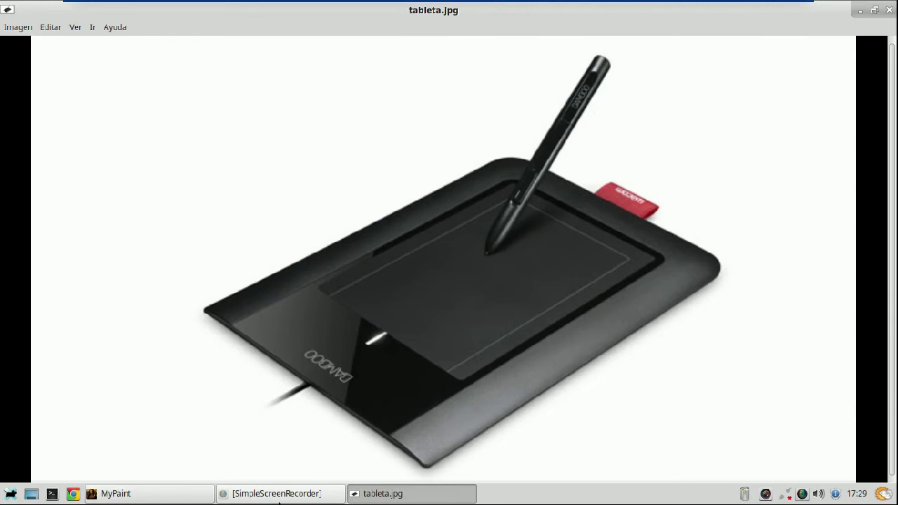
click(156, 498)
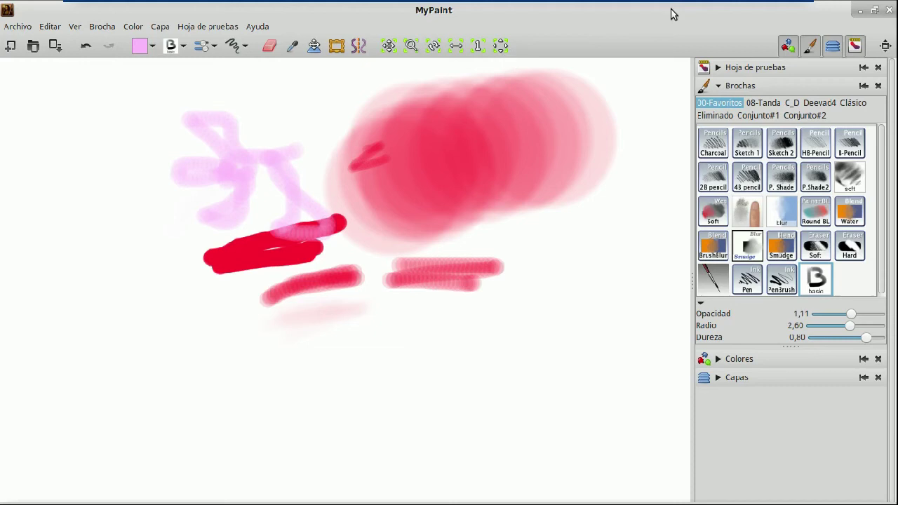
Try starting a new drawing and opening an existing file, cancelling both so the current painting is kept.
click(10, 46)
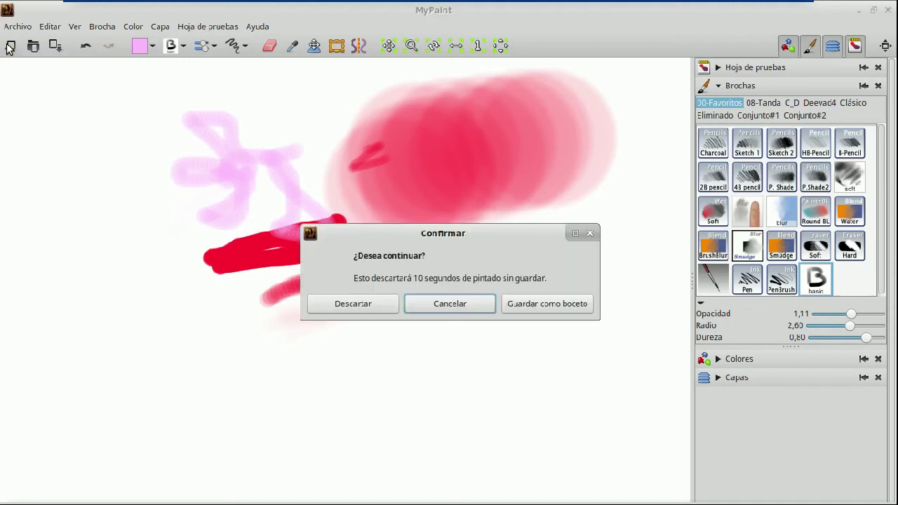
click(407, 308)
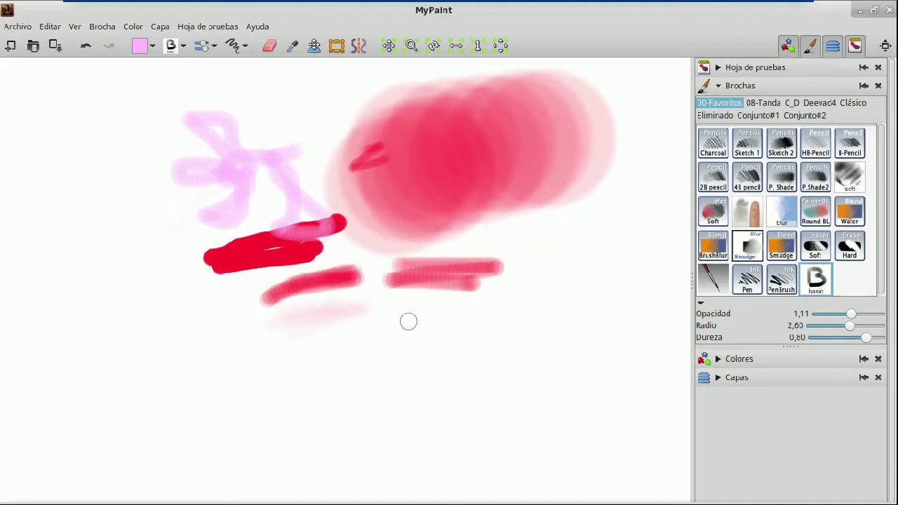
click(33, 46)
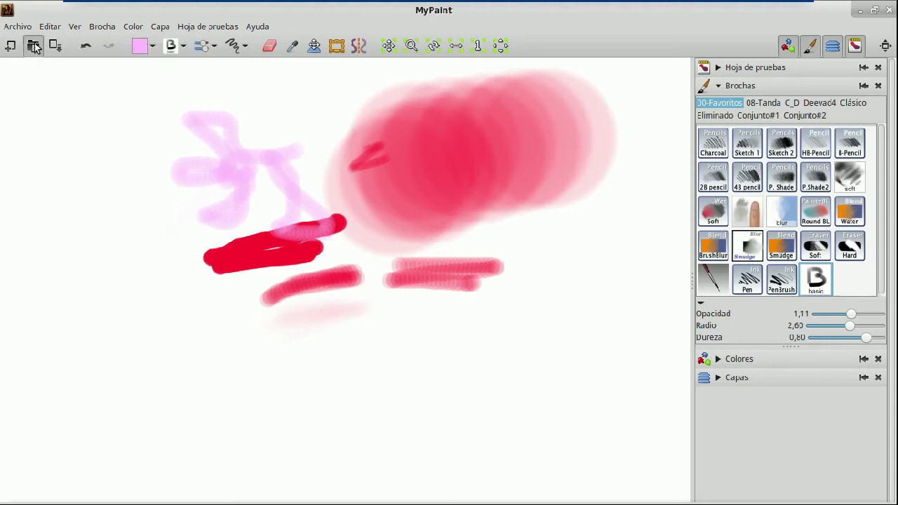
click(465, 310)
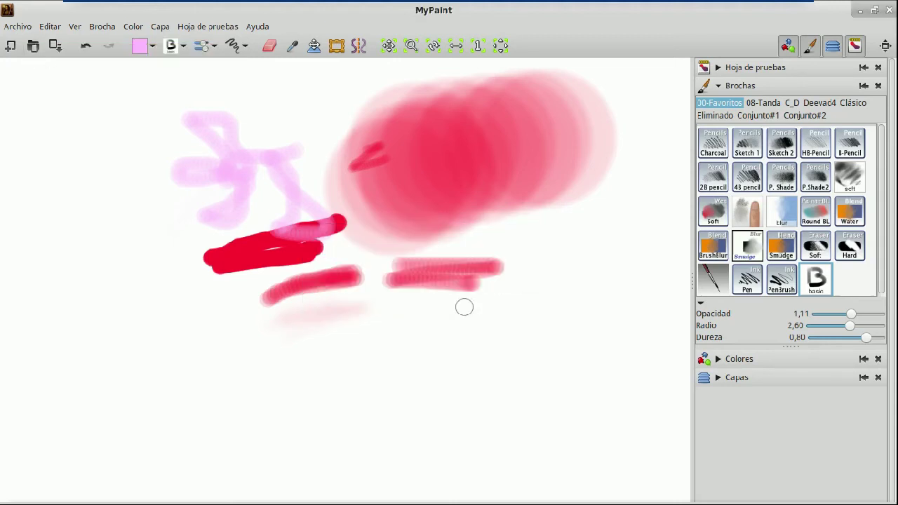
Examine the file-type filters and output formats offered for saving the drawing, and cancel the save.
click(55, 46)
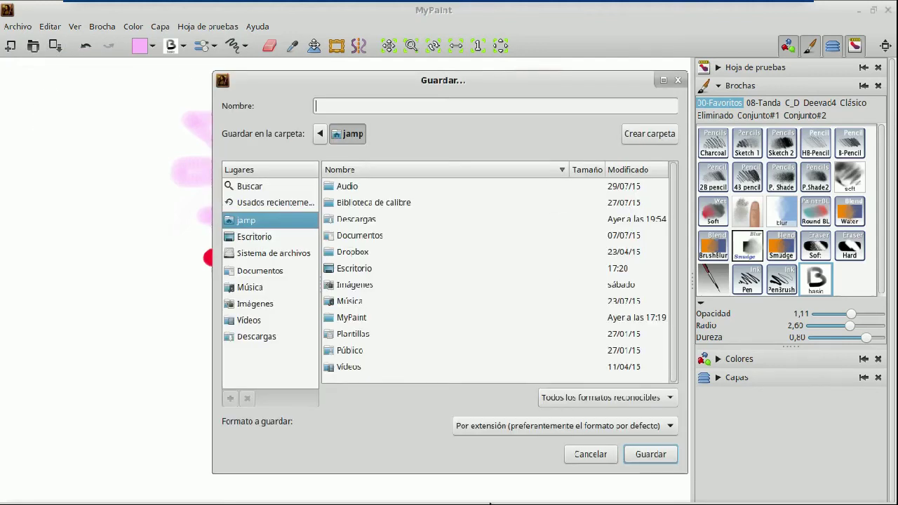
click(669, 398)
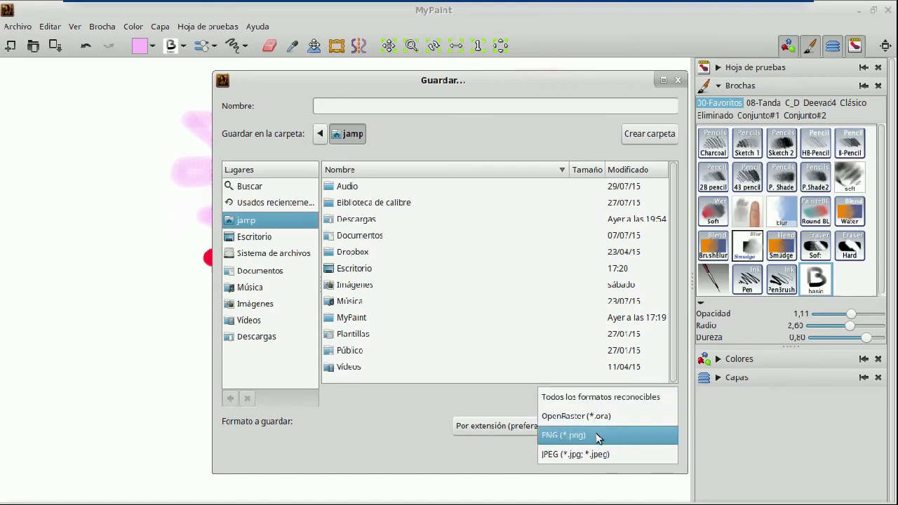
click(544, 342)
click(592, 398)
click(591, 279)
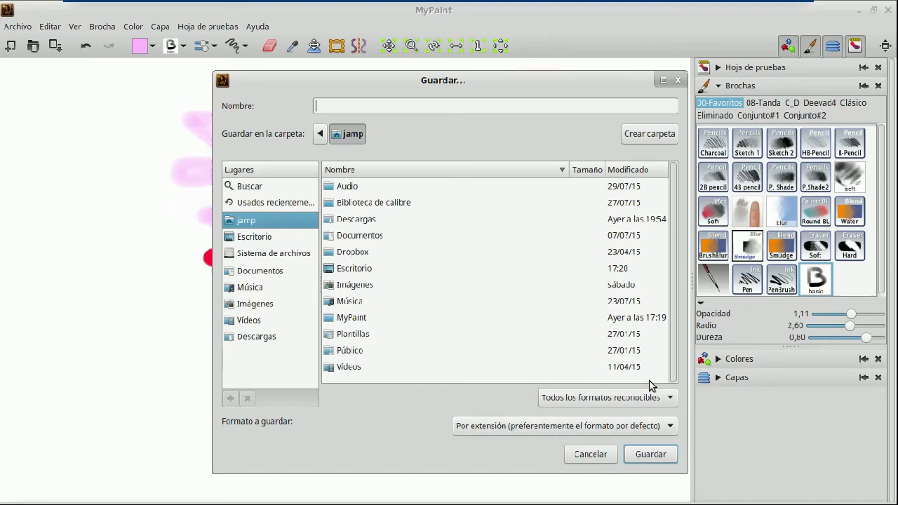
click(671, 426)
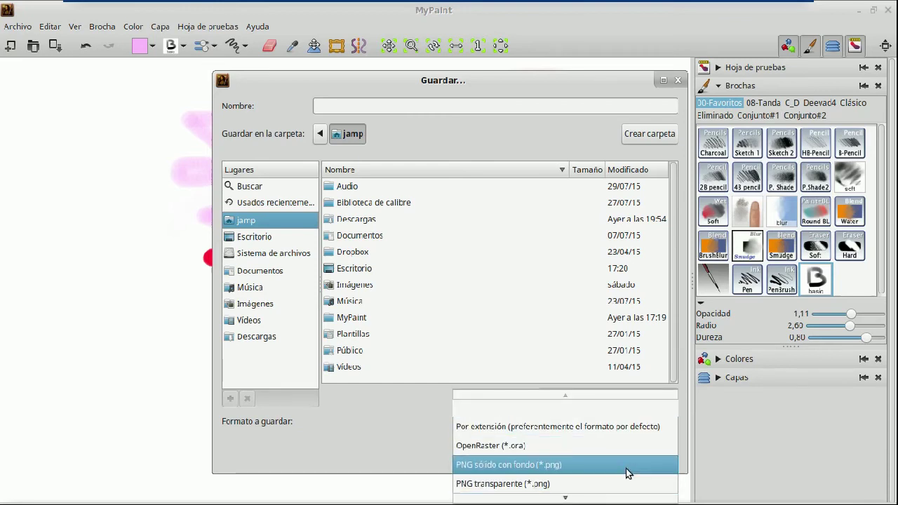
click(549, 269)
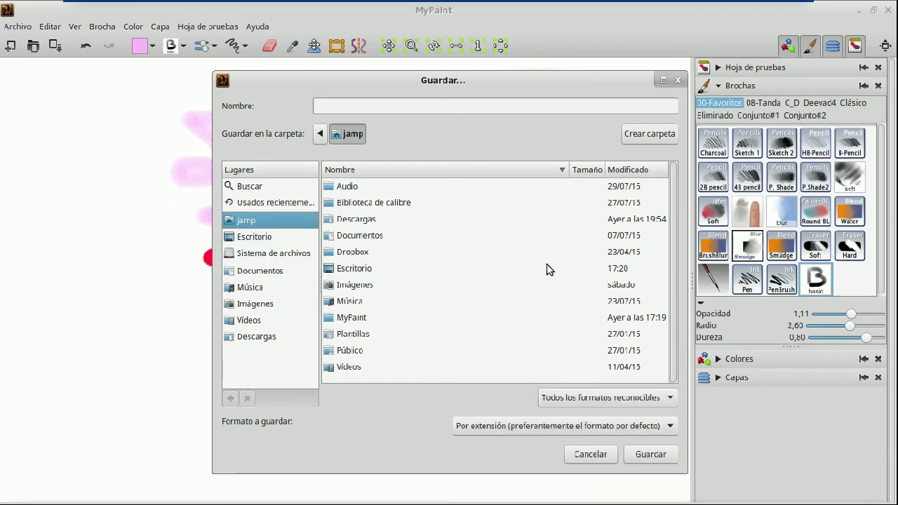
click(590, 454)
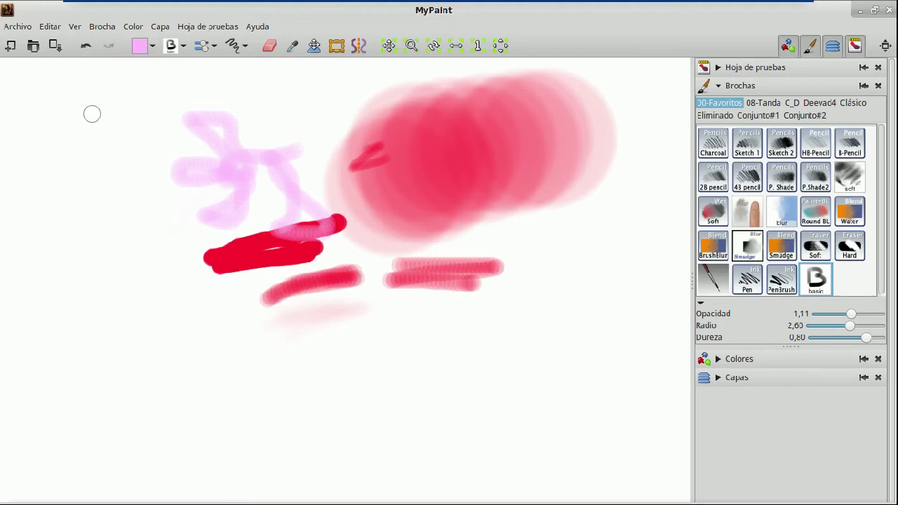
Undo and redo the most recent pink brush strokes repeatedly.
key(ctrl+z)
key(ctrl+y)
key(ctrl+z)
key(ctrl+y)
key(ctrl+z)
key(ctrl+y)
key(ctrl+z)
key(ctrl+y)
key(ctrl+z)
key(ctrl+y)
key(ctrl+z)
key(ctrl+y)
key(ctrl+z)
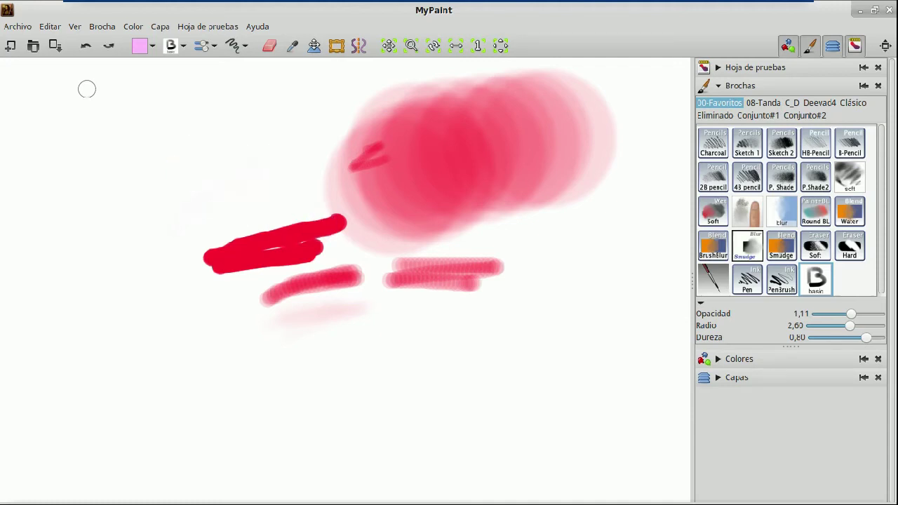
key(ctrl+z)
key(ctrl+y)
key(ctrl+y)
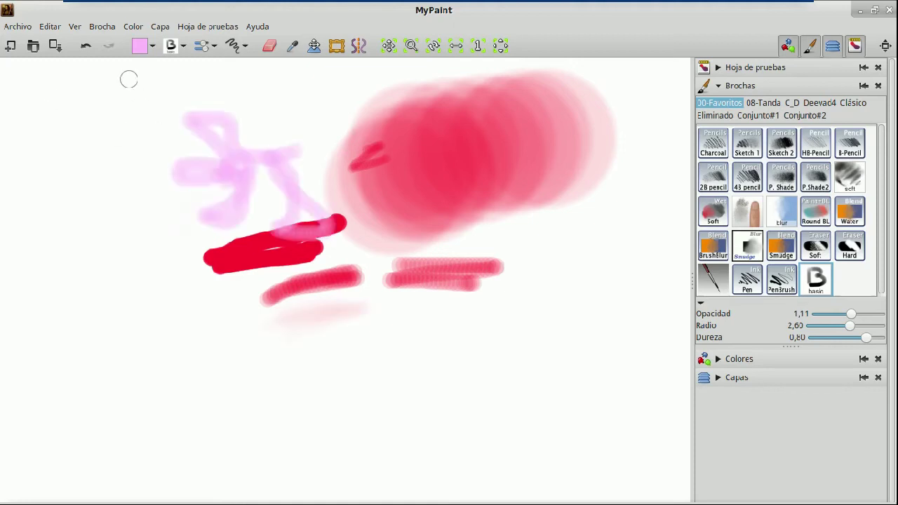
Examine the quick colour chooser with its colour wheel and recently used colours, keeping the current pink.
click(152, 47)
click(152, 47)
click(152, 47)
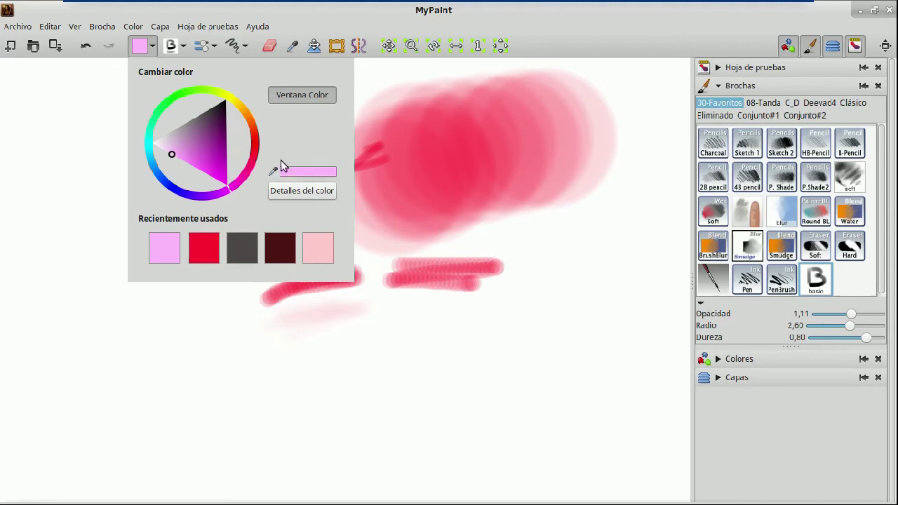
click(101, 145)
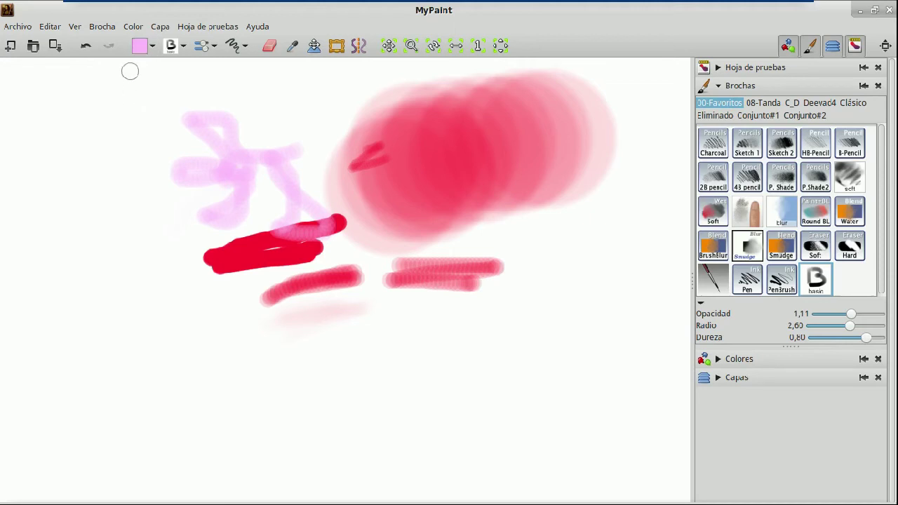
key(Left)
key(Left)
key(Left)
key(Left)
key(Left)
key(Left)
key(Left)
key(Left)
key(Left)
key(Right)
key(Right)
key(Right)
key(Right)
key(Right)
key(Left)
key(Left)
key(Left)
key(Right)
key(Right)
key(Right)
key(Right)
Review the colour adjustment commands and shift the brush colour back and forth to a more saturated pink.
click(134, 27)
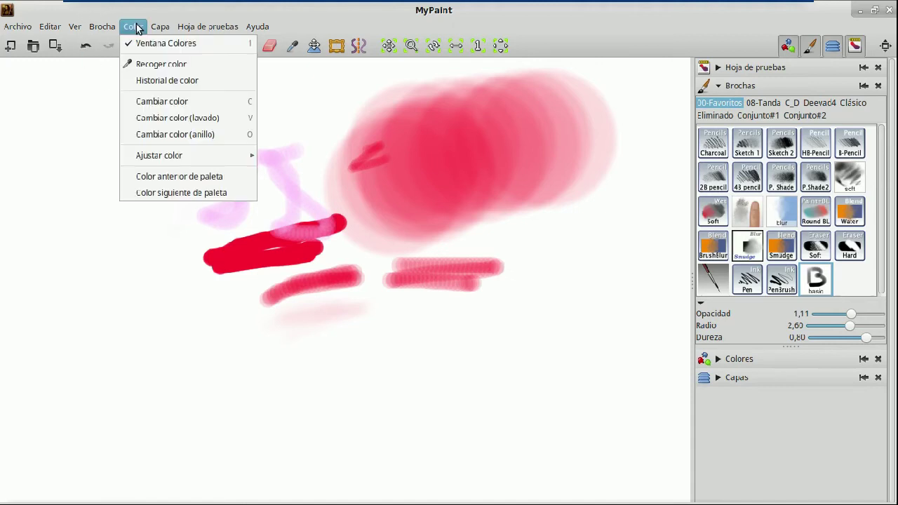
mouse_move(157, 159)
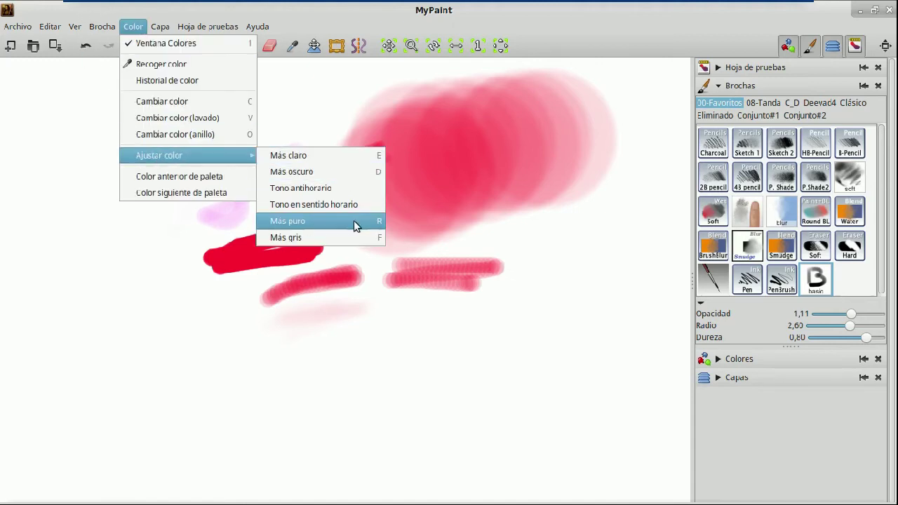
click(157, 295)
key(p)
key(p)
key(p)
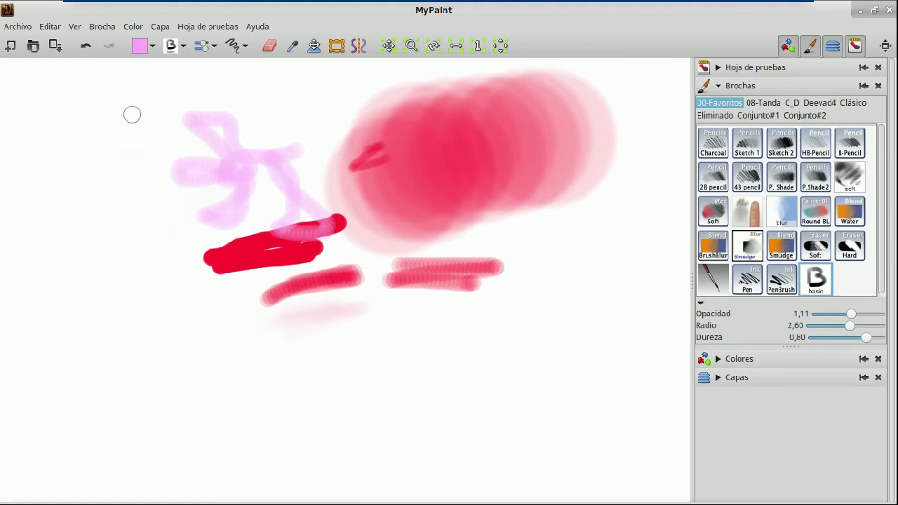
key(l)
key(l)
key(l)
key(p)
key(p)
key(p)
key(l)
key(l)
key(l)
key(p)
key(p)
key(l)
key(p)
key(p)
key(l)
key(l)
key(l)
key(p)
key(p)
key(p)
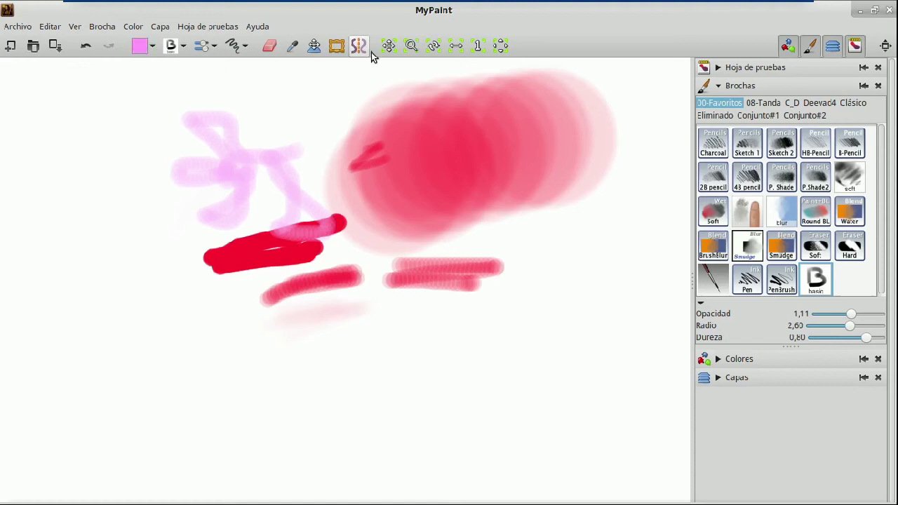
Browse the brush groups between 00-Favoritos and Clásico, and view the basic properties and blend modes of the current brush.
click(184, 46)
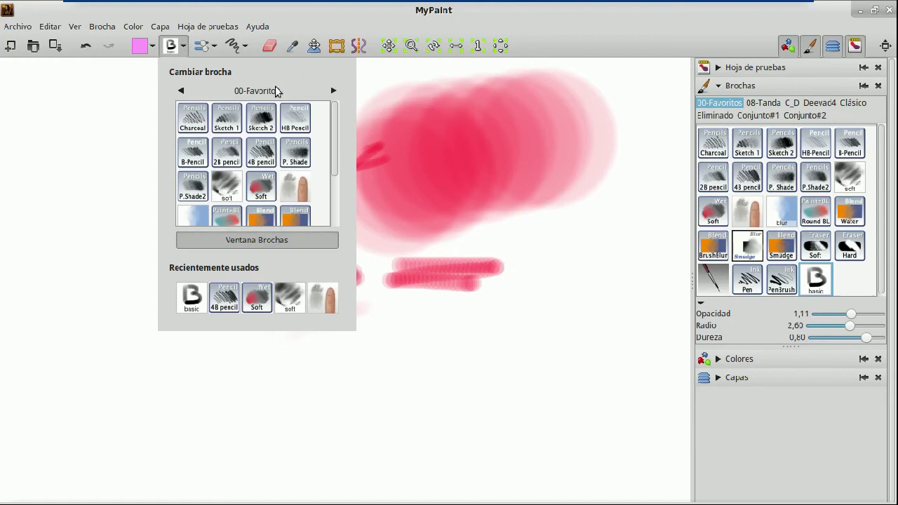
click(333, 91)
click(334, 91)
click(333, 91)
click(334, 91)
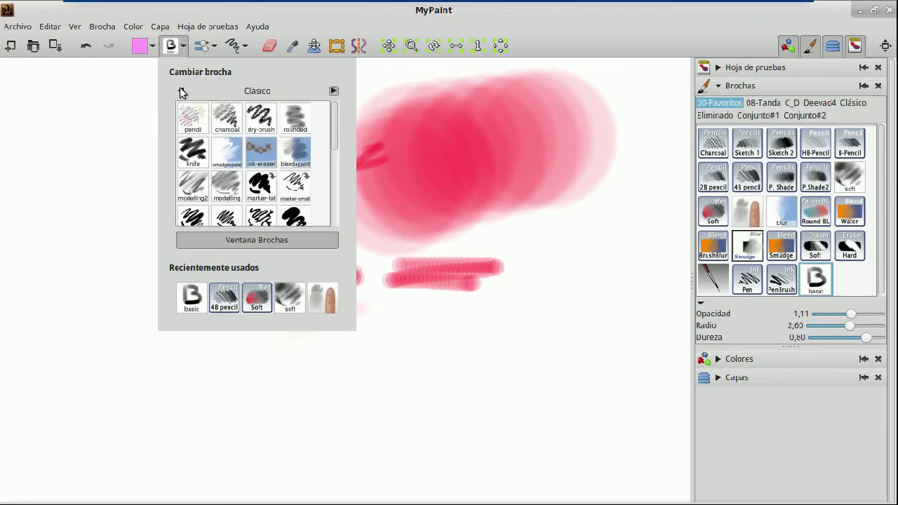
click(182, 91)
click(182, 91)
click(181, 91)
click(182, 91)
click(181, 91)
click(332, 92)
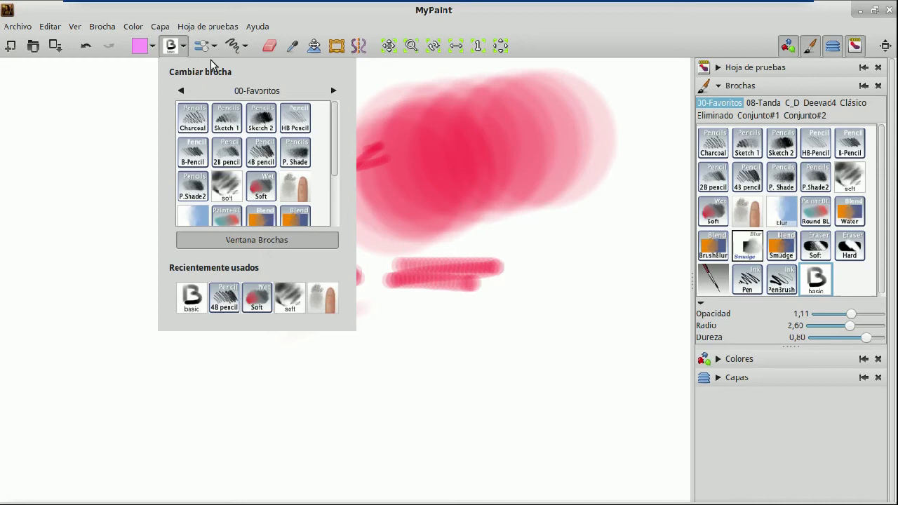
click(455, 128)
click(202, 45)
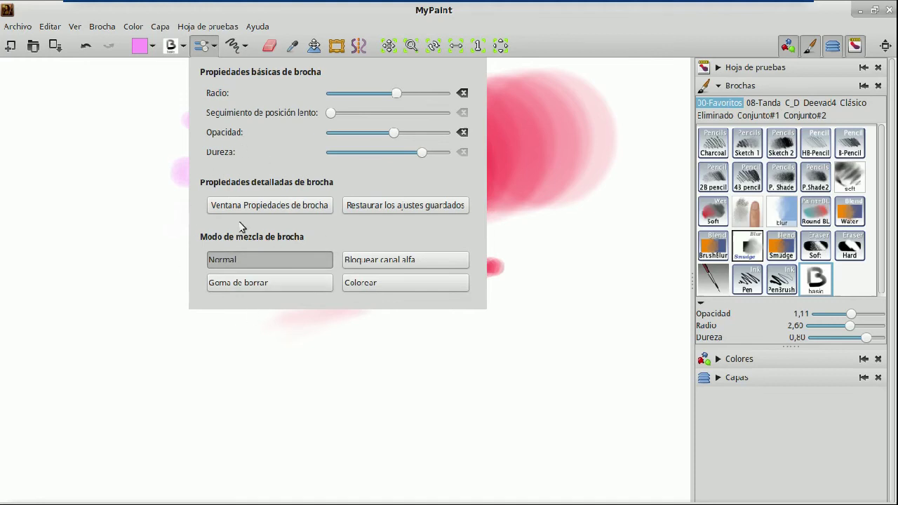
Paint a freehand pink squiggle on the left of the canvas and a straight line across its lower part in Líneas mode.
click(244, 48)
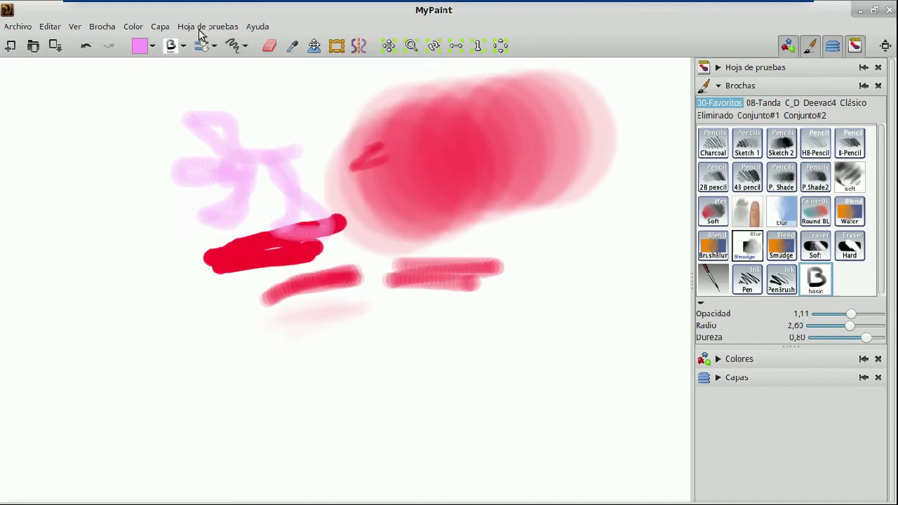
mouse_move(87, 151)
mouse_down()
mouse_move(92, 114)
mouse_move(77, 271)
mouse_move(124, 224)
mouse_move(115, 249)
mouse_up()
click(232, 46)
click(305, 90)
mouse_move(122, 357)
mouse_down()
mouse_move(283, 304)
mouse_move(406, 365)
mouse_up()
Draw a chain of connected pink straight segments zigzagging across the canvas in Sec. línea mode.
click(233, 45)
click(373, 92)
drag(120, 344, 405, 365)
drag(405, 365, 200, 214)
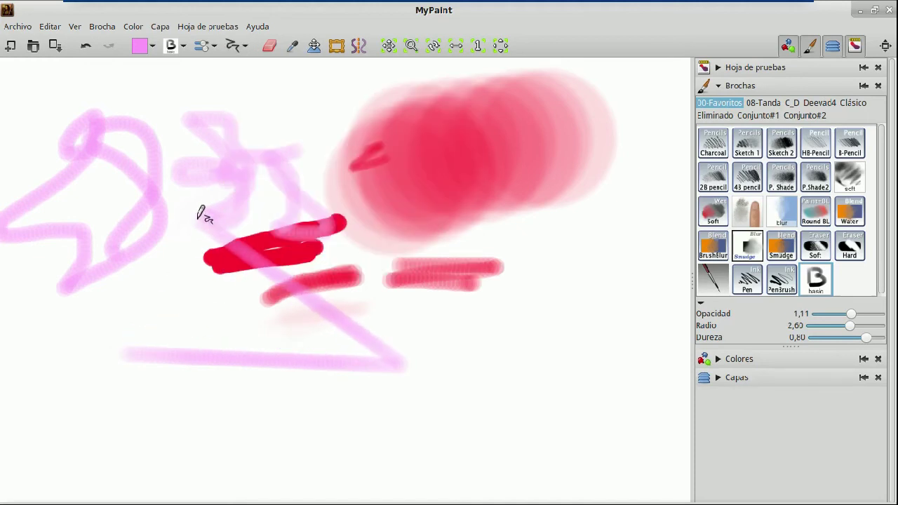
drag(340, 115, 358, 127)
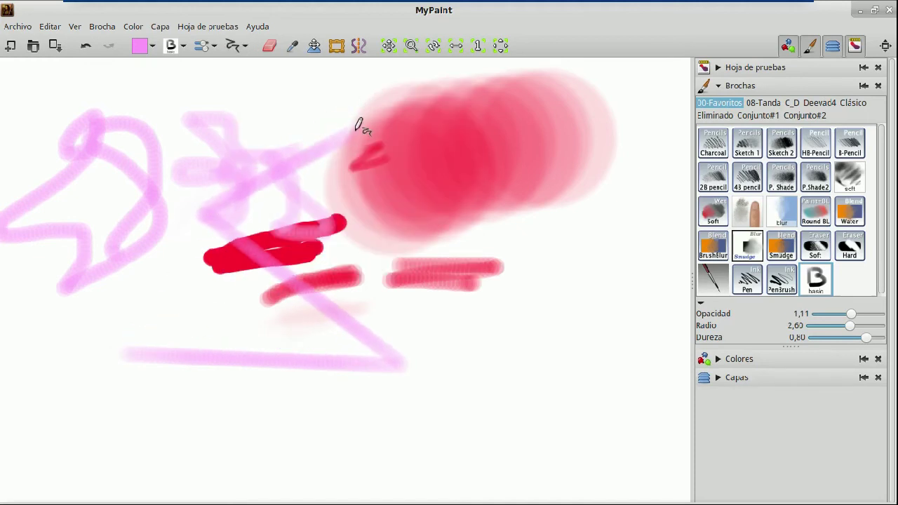
click(499, 245)
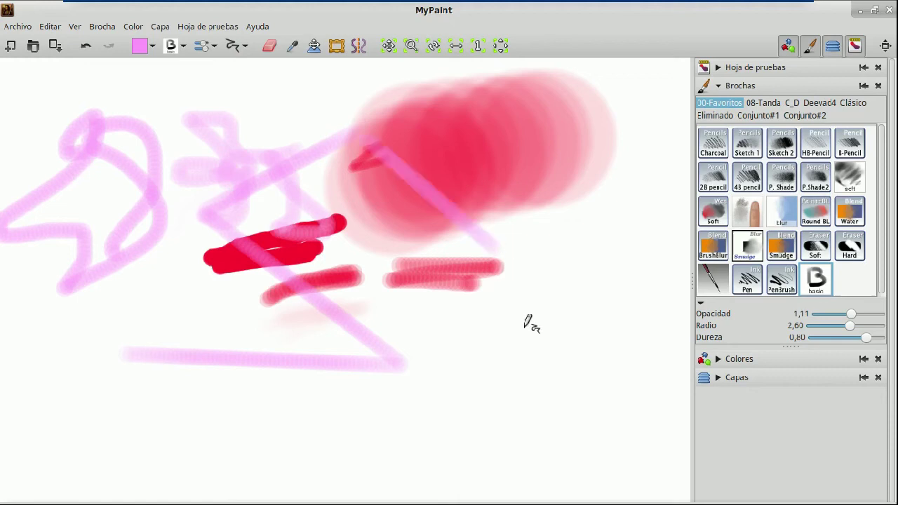
click(517, 401)
click(353, 442)
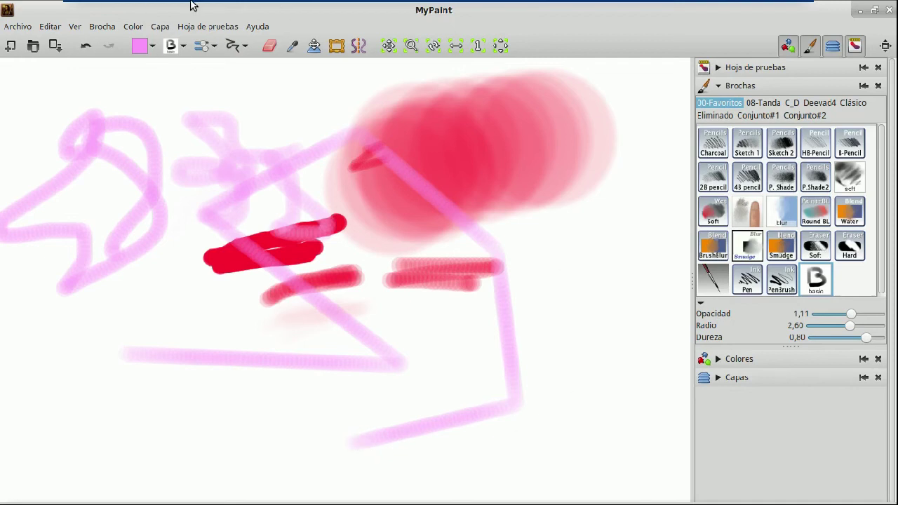
Draw five pink ellipses of different proportions around the canvas in Elipse mode.
click(203, 46)
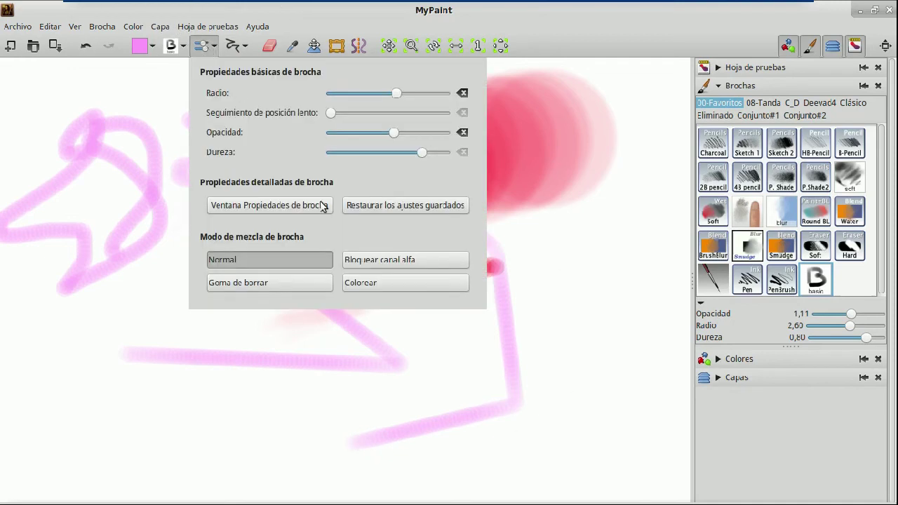
click(245, 46)
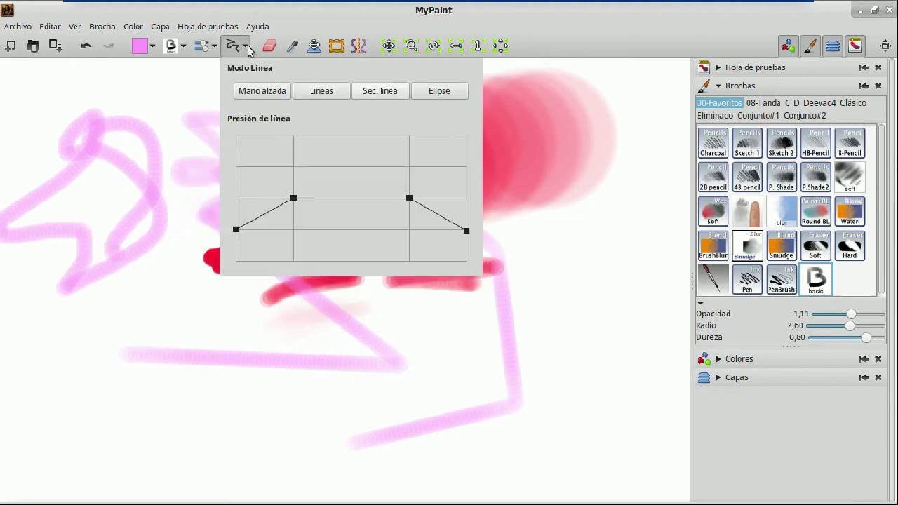
click(440, 91)
drag(272, 84, 329, 134)
mouse_move(570, 266)
mouse_down()
mouse_move(631, 274)
mouse_move(636, 330)
mouse_up()
mouse_move(584, 397)
mouse_down()
mouse_move(589, 348)
mouse_move(626, 355)
mouse_up()
mouse_move(113, 390)
mouse_down()
mouse_move(266, 401)
mouse_move(308, 437)
mouse_move(325, 437)
mouse_move(209, 425)
mouse_up()
mouse_move(261, 172)
mouse_down()
mouse_move(274, 445)
mouse_move(326, 443)
mouse_up()
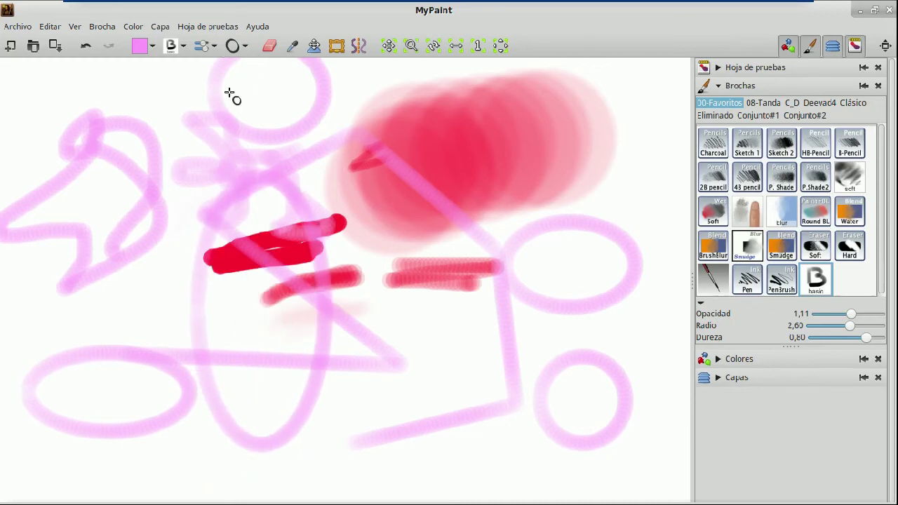
Erase part of the red strokes left of centre with the Eraser, undoing the first attempt.
click(268, 46)
drag(215, 254, 203, 277)
key(ctrl+z)
drag(238, 238, 274, 325)
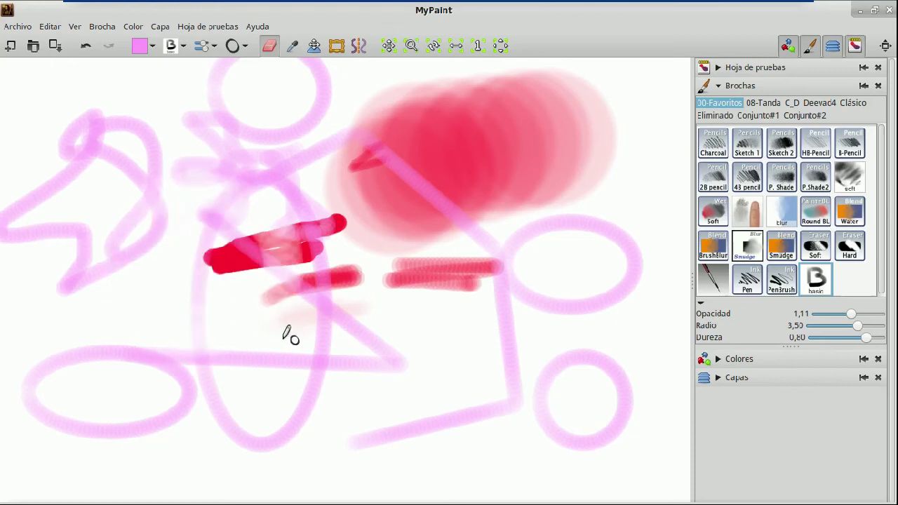
Undo and redo the last eraser stroke over the red marks repeatedly.
key(ctrl+z)
key(ctrl+y)
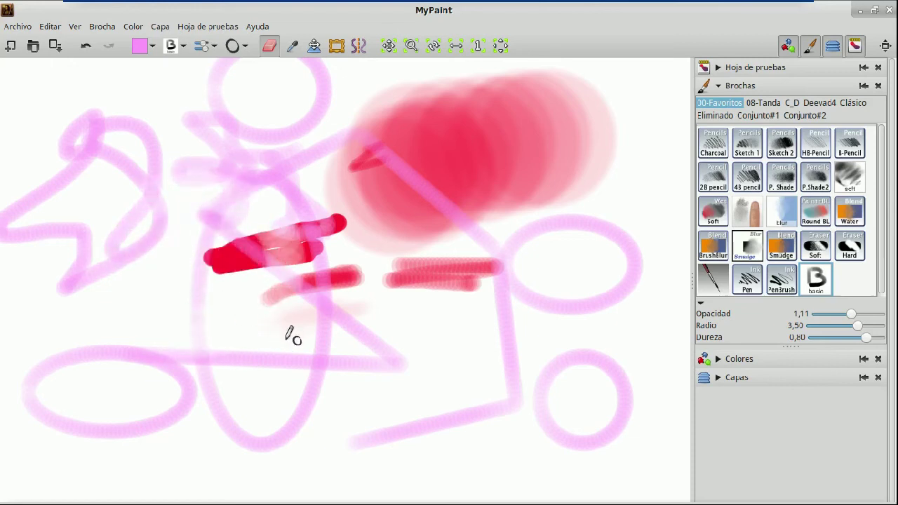
key(ctrl+z)
key(ctrl+y)
key(ctrl+z)
key(ctrl+y)
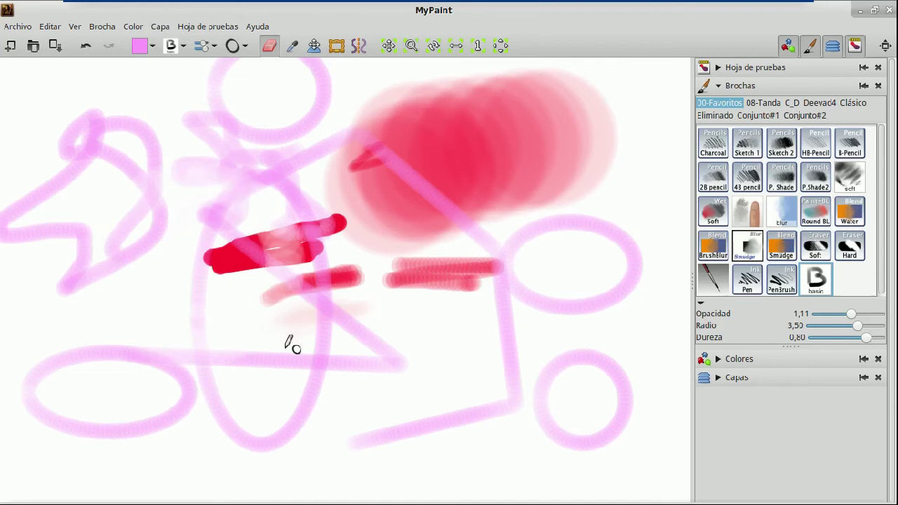
Turn off the Eraser and sample the brush colour from the pink diagonal line, followed by the red blob.
click(266, 45)
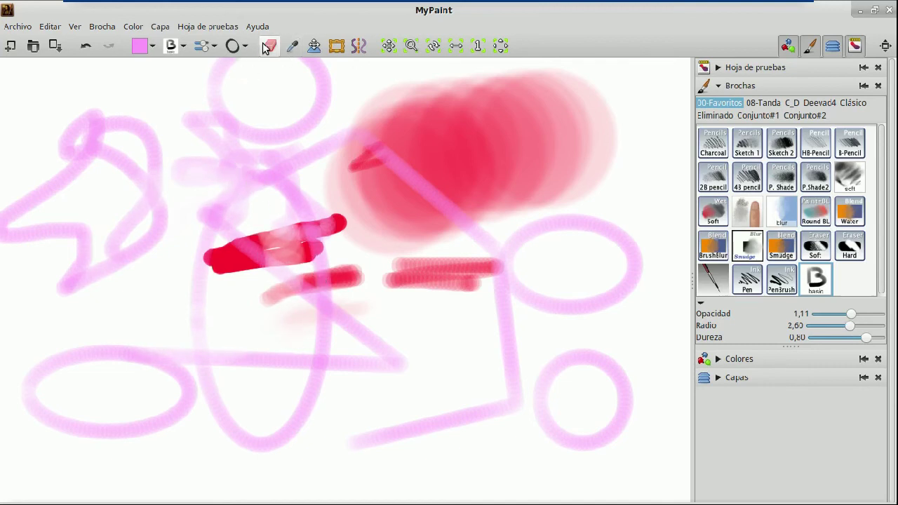
click(293, 46)
click(420, 168)
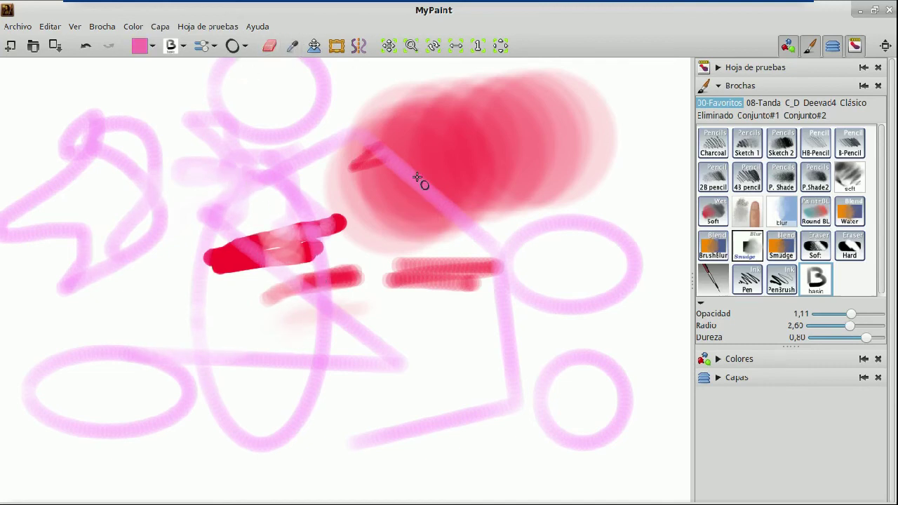
click(292, 46)
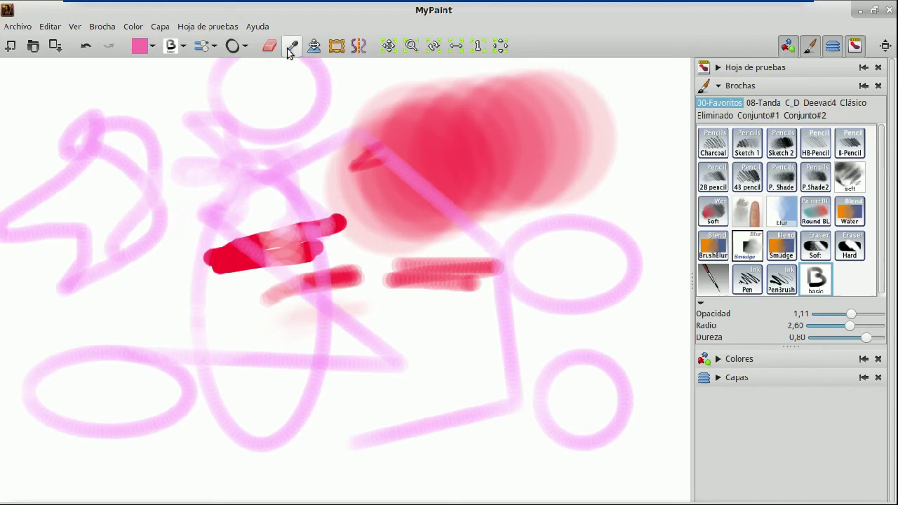
click(447, 136)
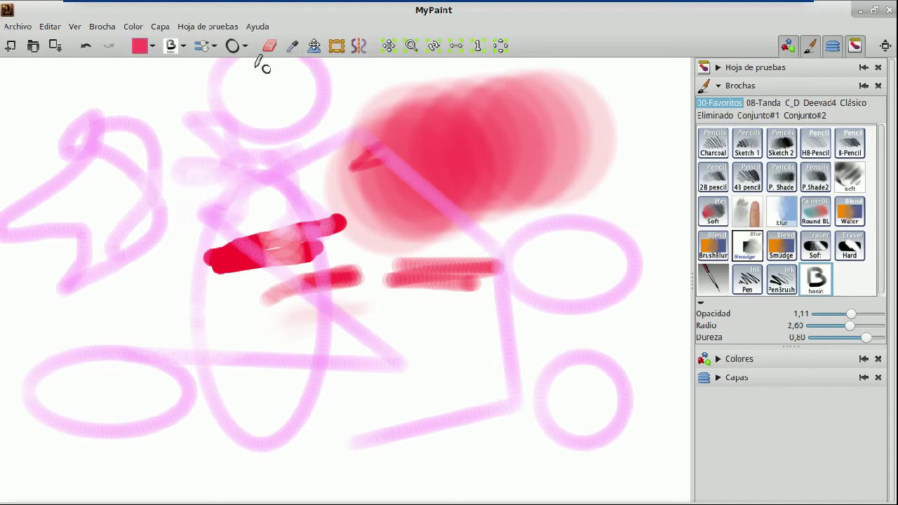
Resample the brush colour repeatedly from the red blob and the diagonal line crossing it, ending on pink.
click(422, 149)
click(292, 45)
click(425, 178)
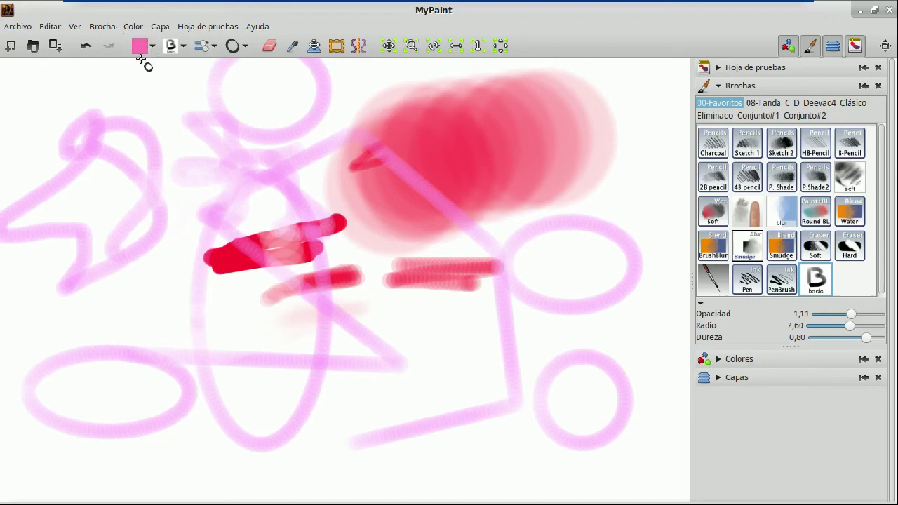
click(291, 46)
click(426, 137)
click(292, 45)
click(376, 156)
click(393, 161)
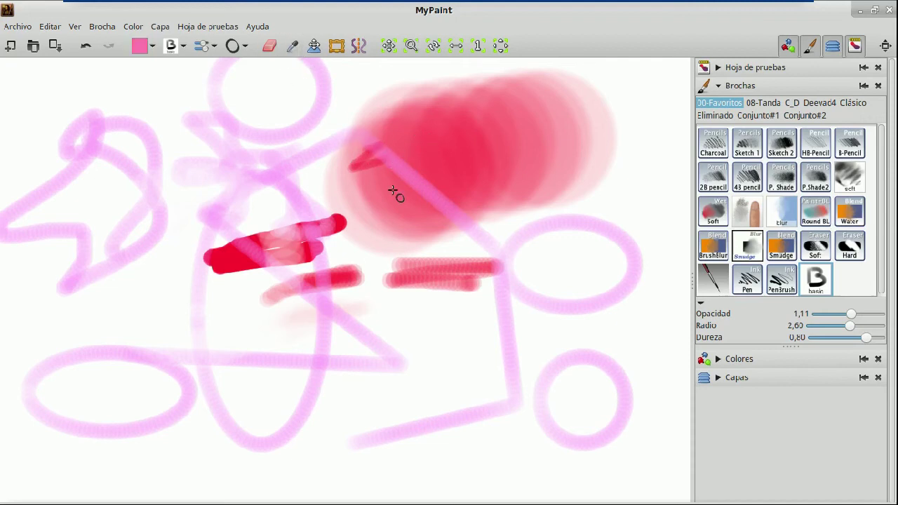
Move the layer's content to the right and draw a flat pink ellipse beside the central red strokes.
click(313, 46)
drag(271, 174, 337, 166)
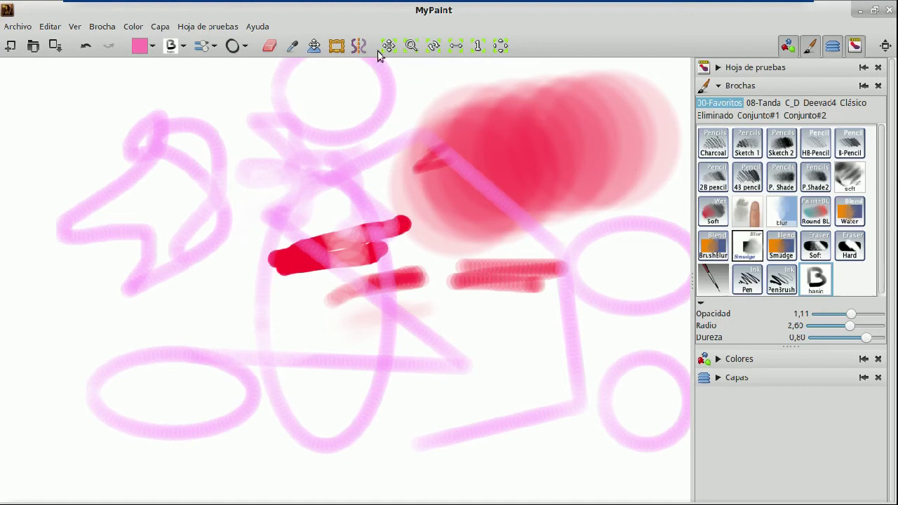
drag(421, 260, 357, 267)
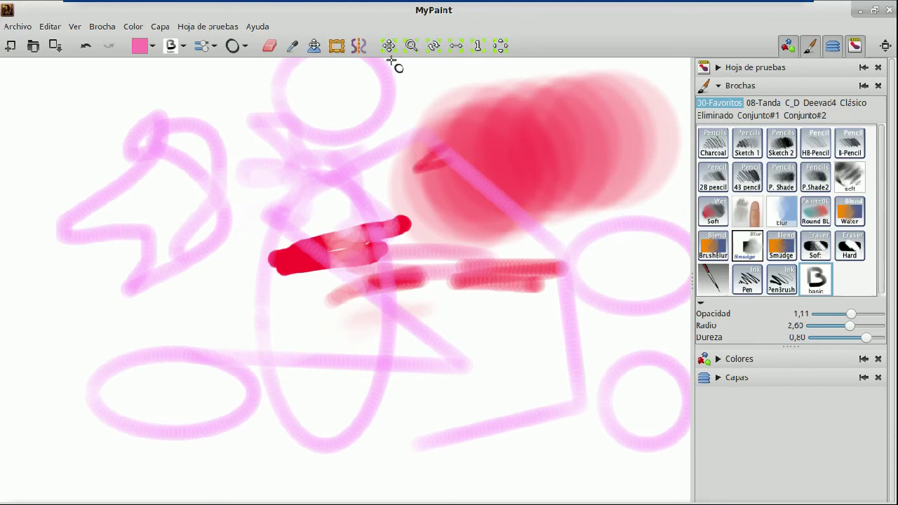
Turn on symmetry, choose a dark purple colour, and draw a tall ellipse mirrored across the vertical axis.
click(358, 44)
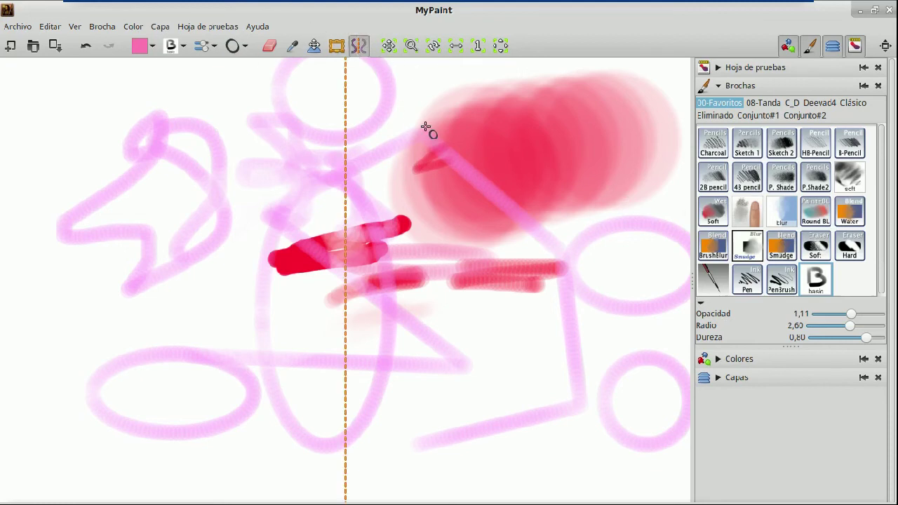
click(151, 44)
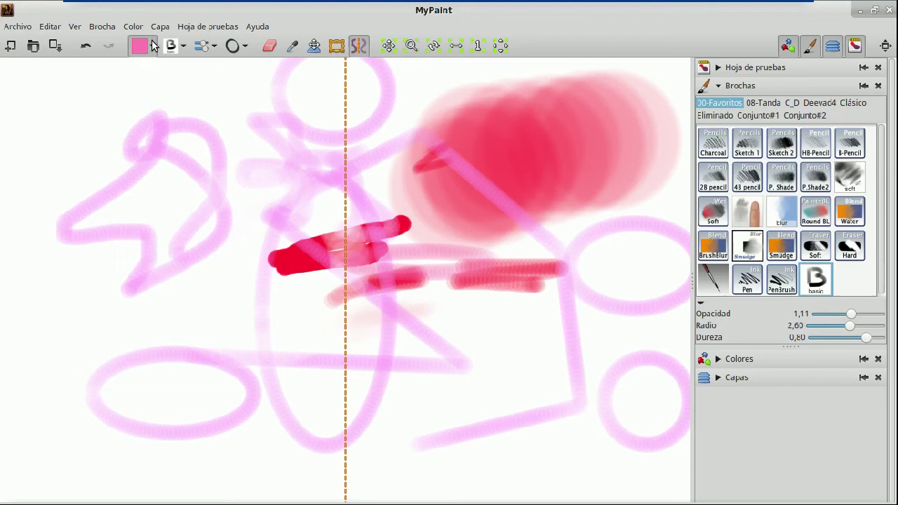
click(193, 132)
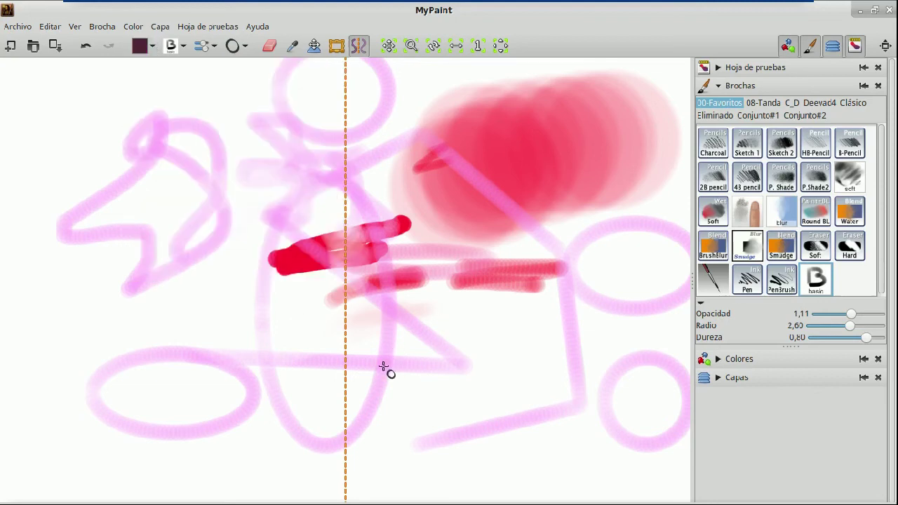
drag(286, 100, 308, 162)
mouse_move(343, 210)
mouse_down()
mouse_move(356, 206)
mouse_move(277, 210)
mouse_up()
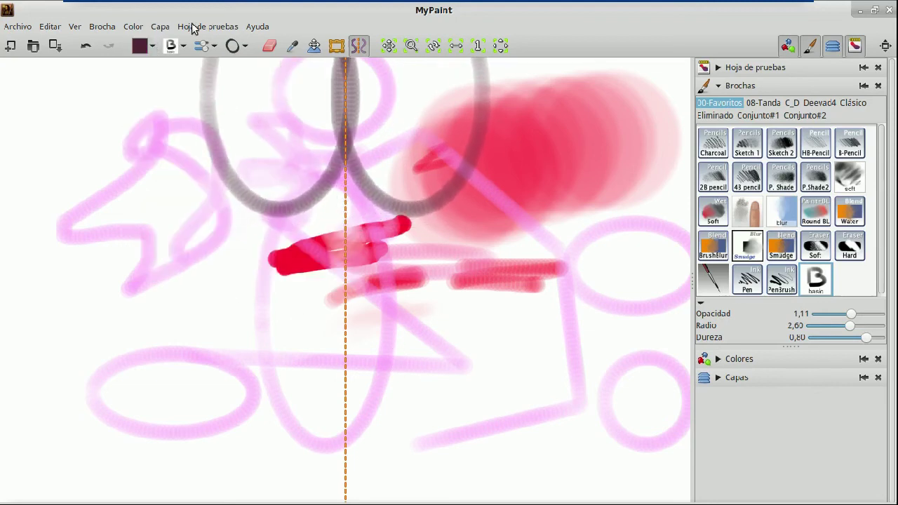
Draw mirrored dark purple straight lines below the two ellipses in Líneas mode, and turn symmetry off.
click(245, 46)
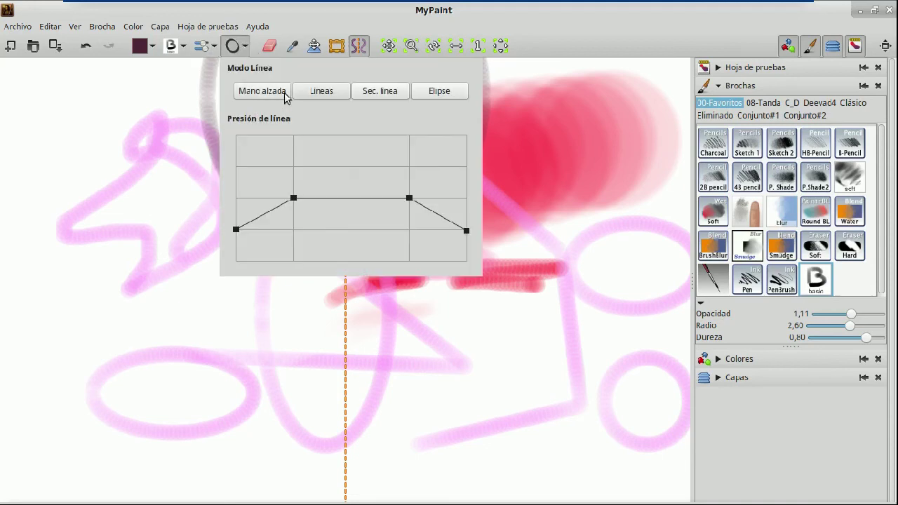
click(321, 94)
mouse_move(319, 172)
mouse_down()
mouse_move(198, 212)
mouse_move(193, 223)
mouse_move(246, 443)
mouse_up()
mouse_move(258, 429)
mouse_down()
mouse_move(347, 429)
mouse_move(417, 317)
mouse_move(408, 327)
mouse_up()
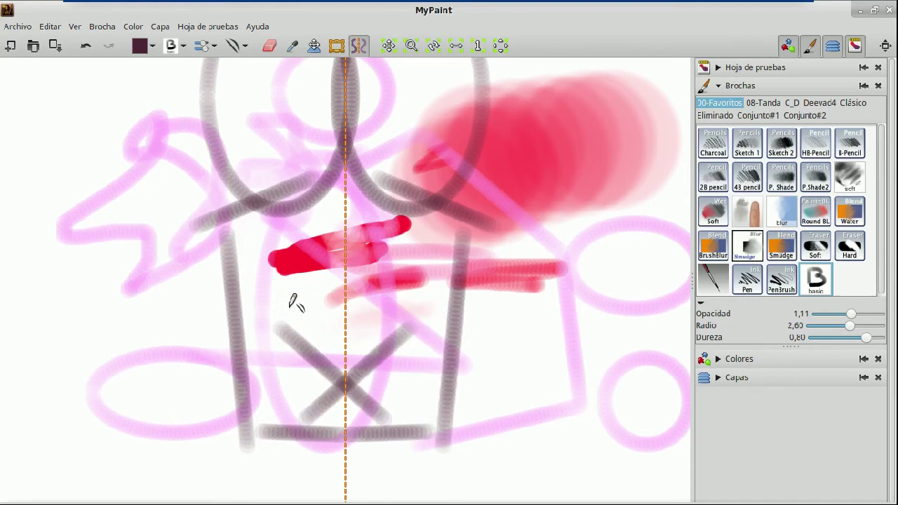
drag(287, 309, 404, 309)
drag(462, 231, 509, 279)
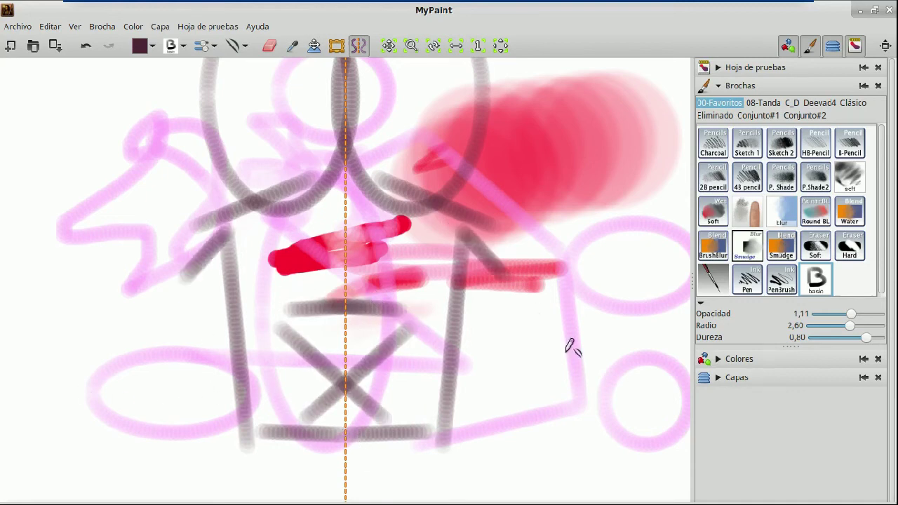
drag(570, 346, 583, 380)
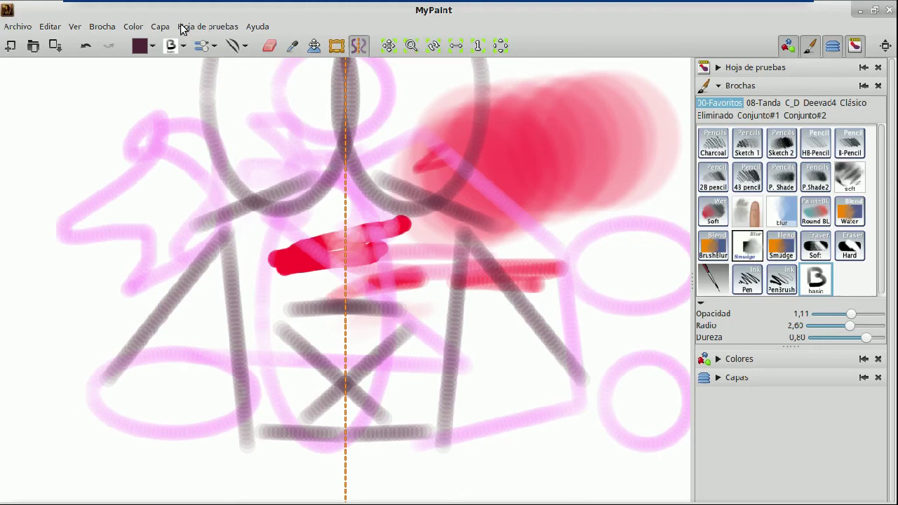
click(361, 49)
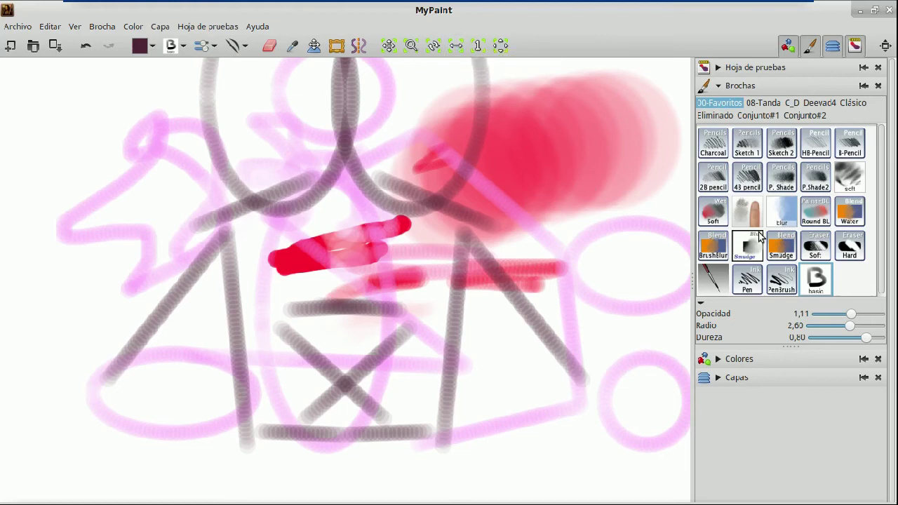
Mirror the view horizontally and back, and fit the whole drawing in the view.
click(456, 46)
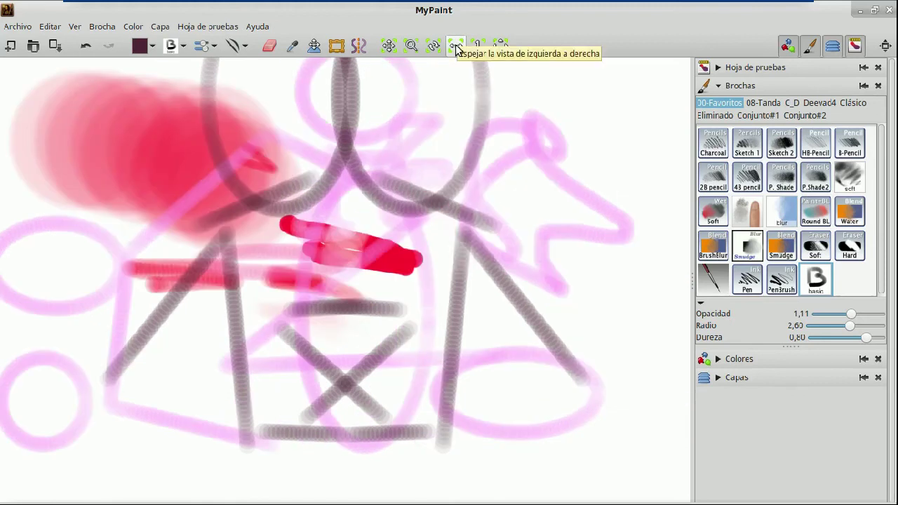
click(456, 46)
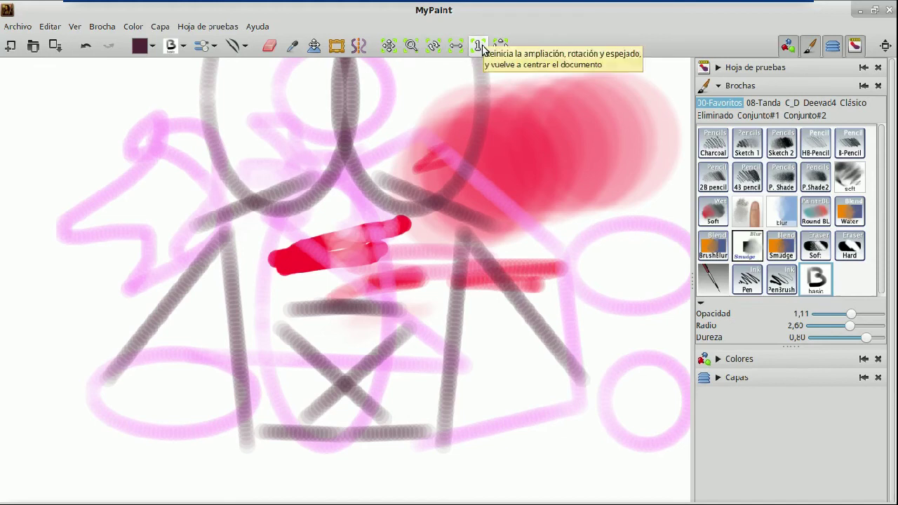
click(499, 46)
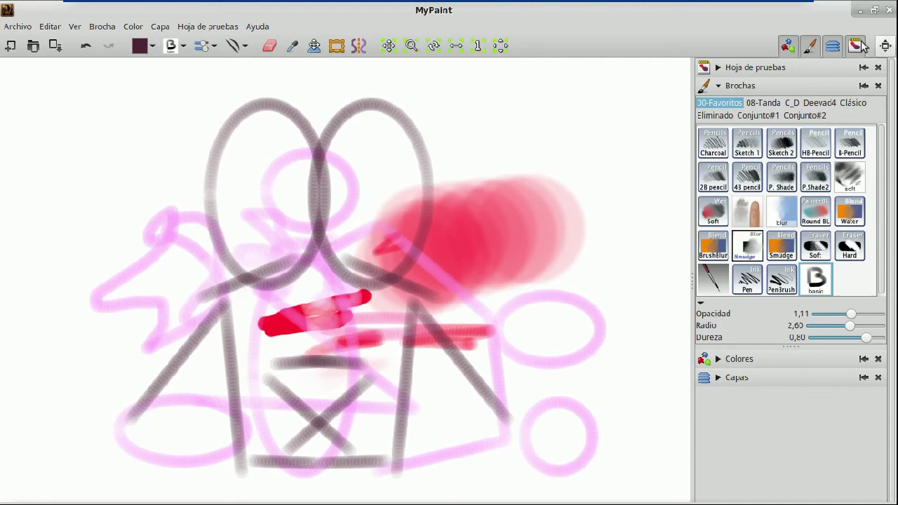
Hide and reshow the Colores panel twice, leaving it expanded with its colour sliders.
click(787, 46)
click(788, 47)
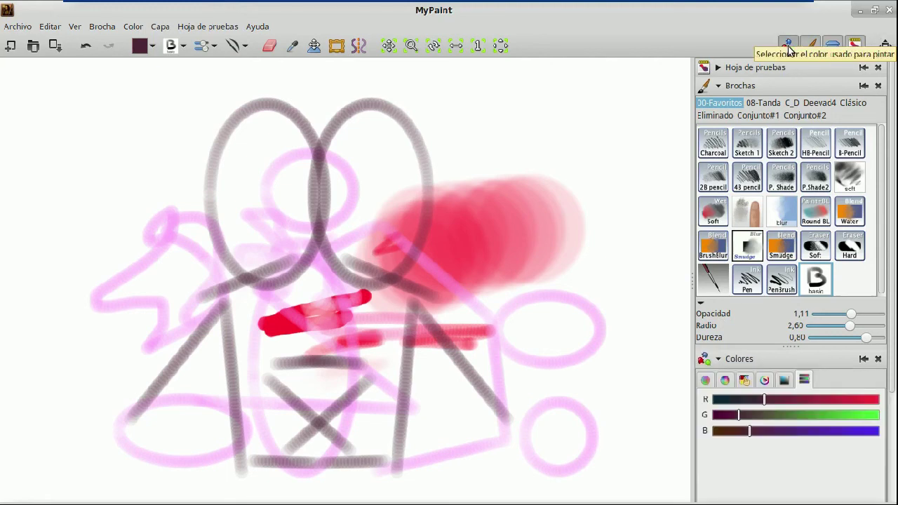
click(788, 47)
click(788, 47)
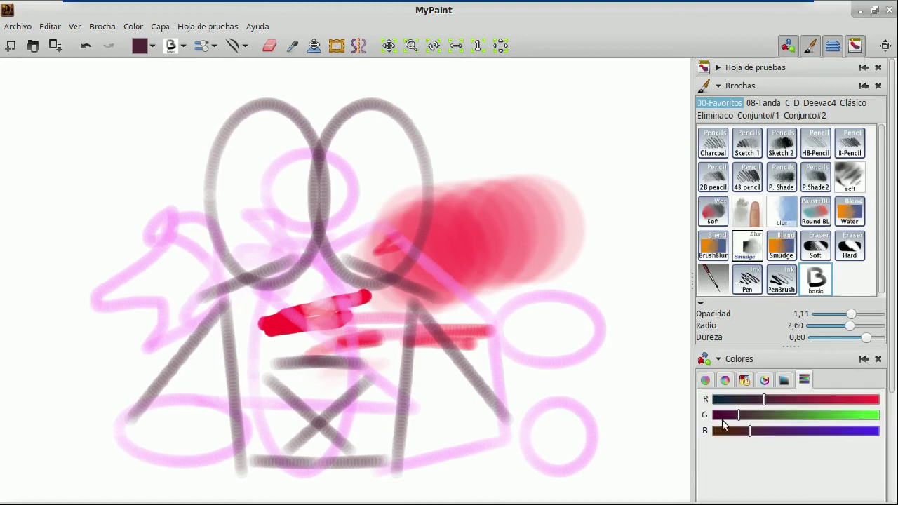
Hide and restore the Brochas panel, and toggle Hoja de pruebas until it is hidden.
click(811, 47)
click(810, 47)
click(855, 46)
click(855, 46)
click(855, 47)
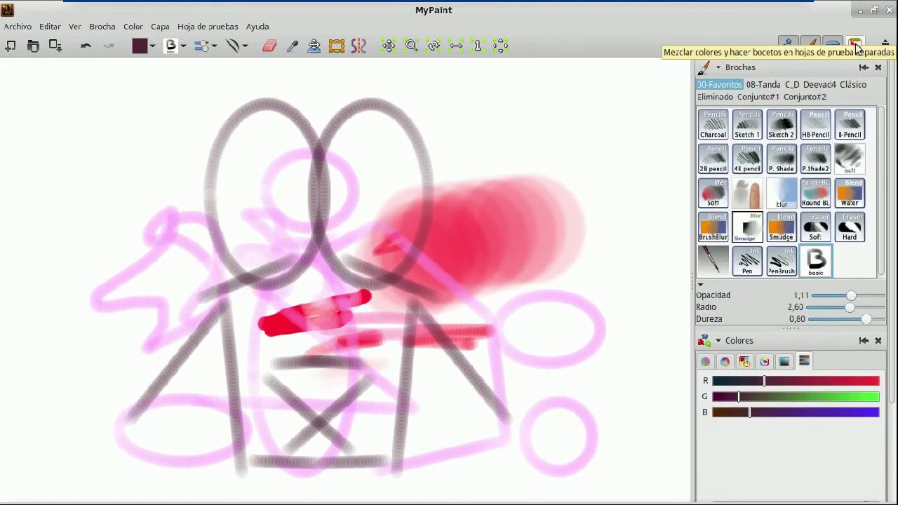
Collapse and expand the Opacidad, Radio and Dureza brush sliders twice.
scroll(863, 140, down, 3)
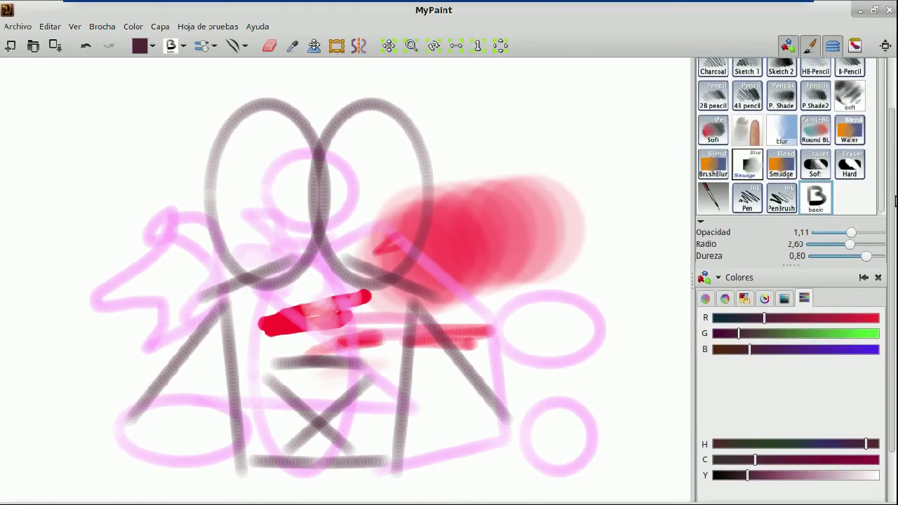
scroll(839, 112, up, 2)
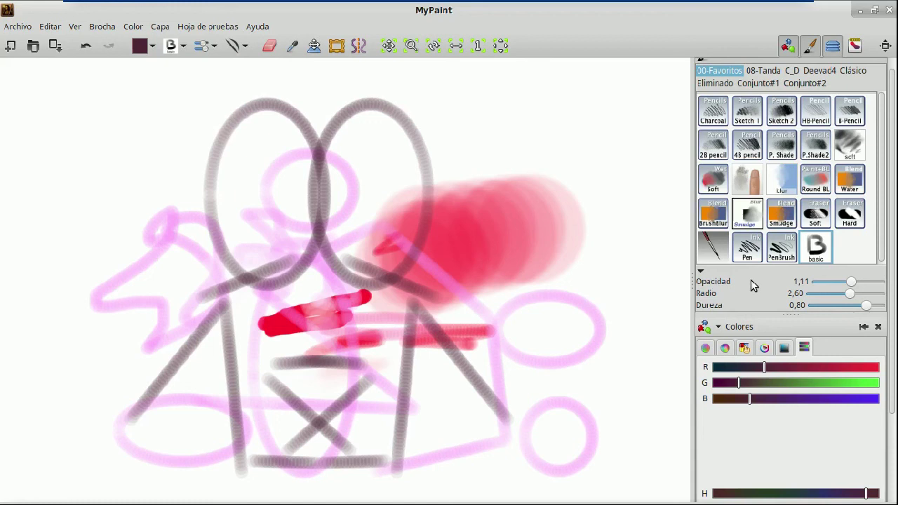
click(700, 271)
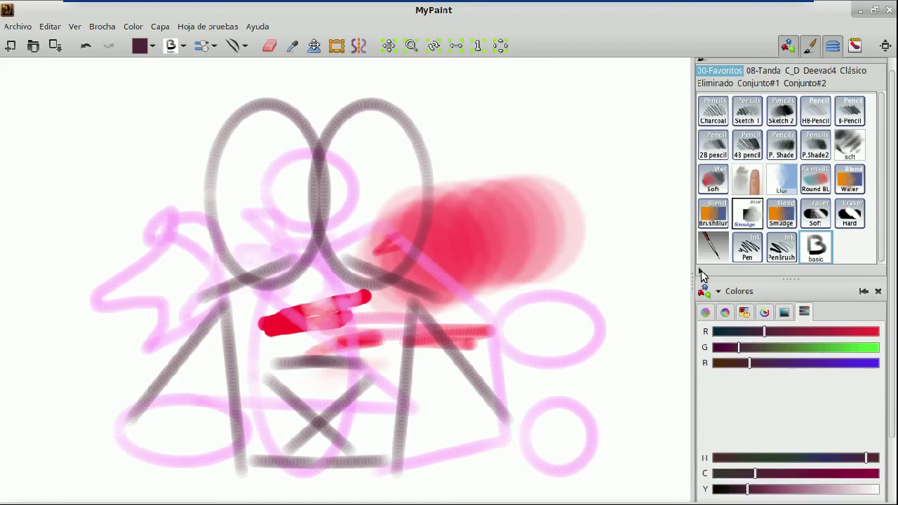
click(700, 272)
click(700, 272)
click(700, 272)
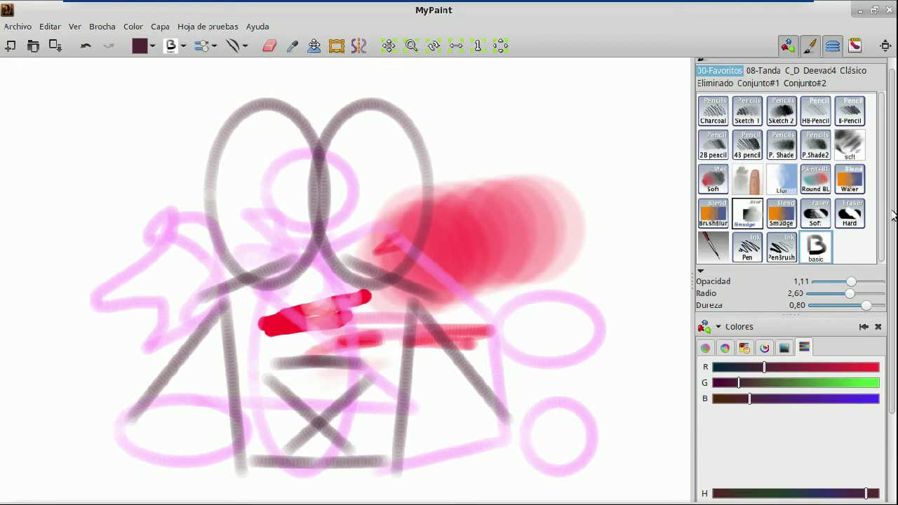
Sample the red of the blob with the Colores panel's picker and lighten it slightly in the first colour wheel.
scroll(892, 215, down, 3)
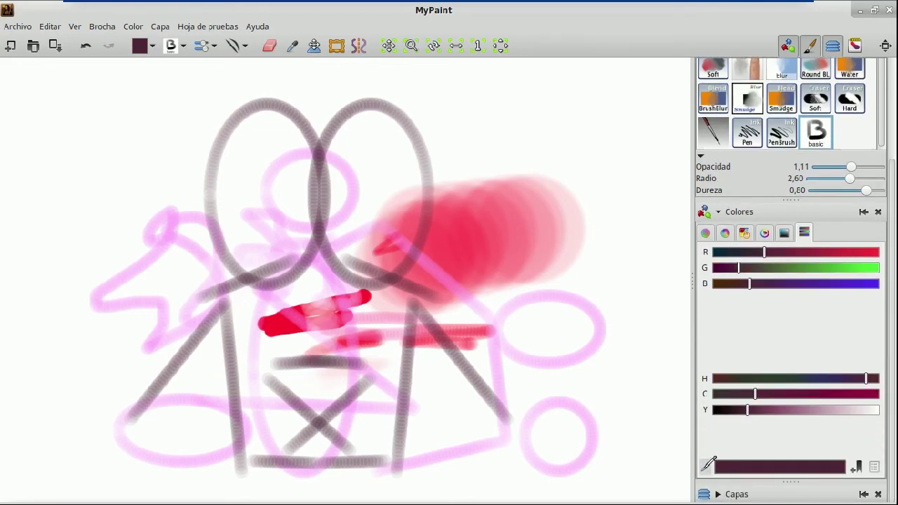
click(457, 234)
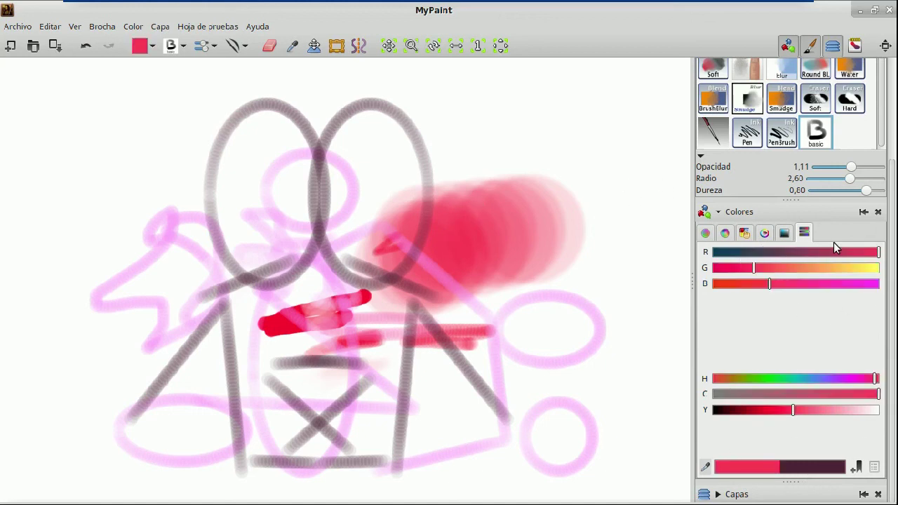
click(704, 234)
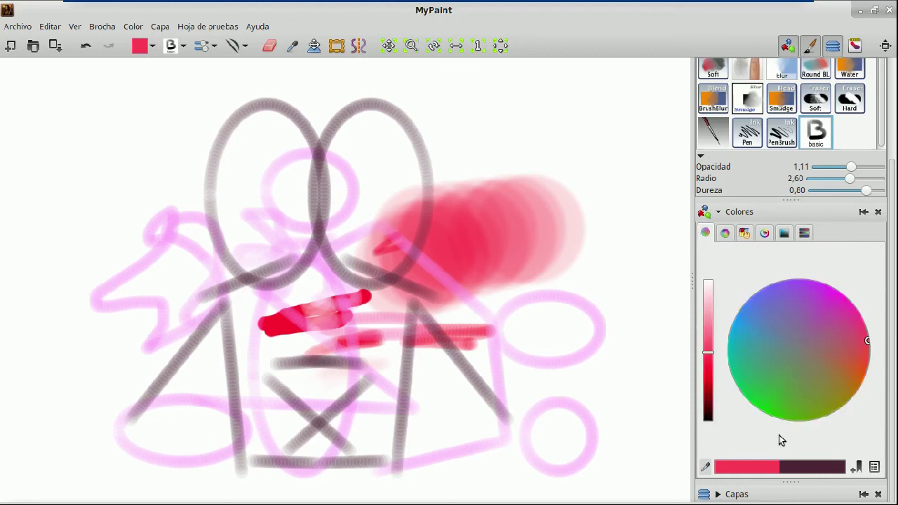
mouse_move(709, 353)
mouse_down()
mouse_move(707, 290)
mouse_move(706, 382)
mouse_move(707, 321)
mouse_move(706, 358)
mouse_move(707, 348)
mouse_up()
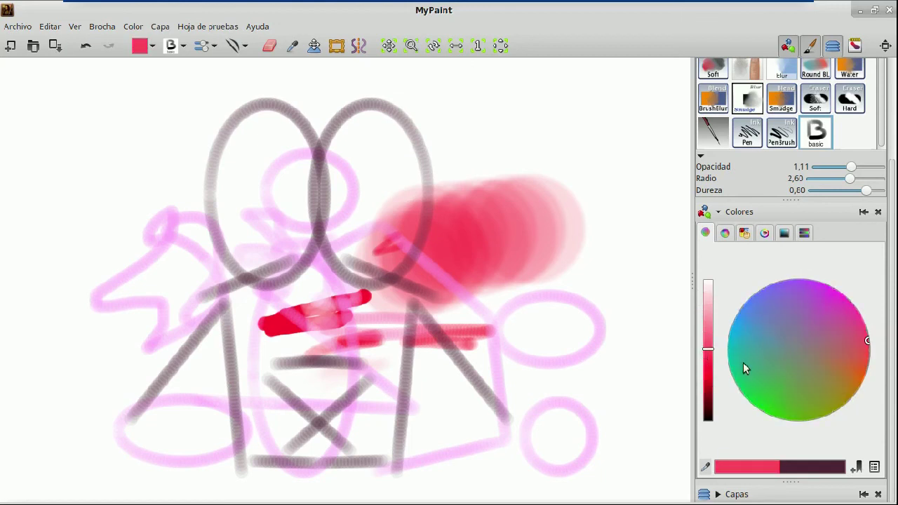
Darken the red slightly in the second colour wheel and display the palette of colour swatches.
click(724, 233)
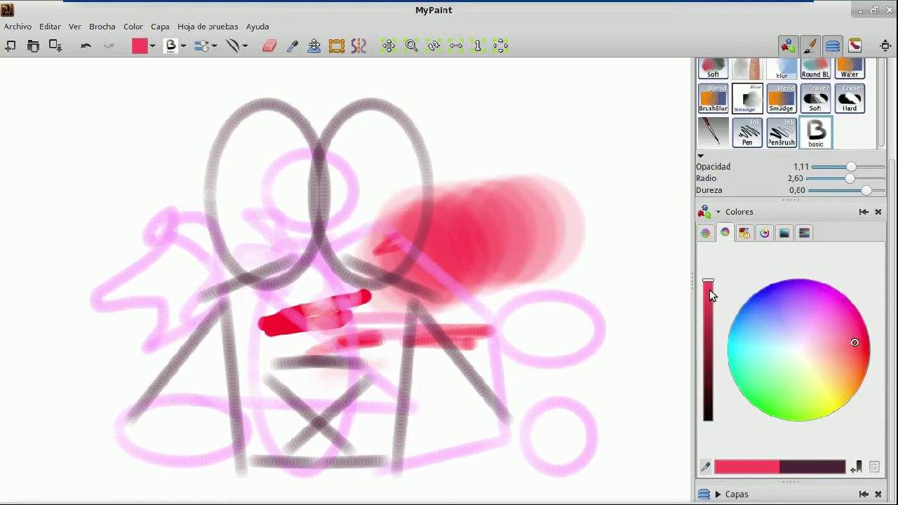
mouse_move(709, 284)
mouse_down()
mouse_move(705, 393)
mouse_move(707, 272)
mouse_move(719, 416)
mouse_move(707, 272)
mouse_up()
click(744, 234)
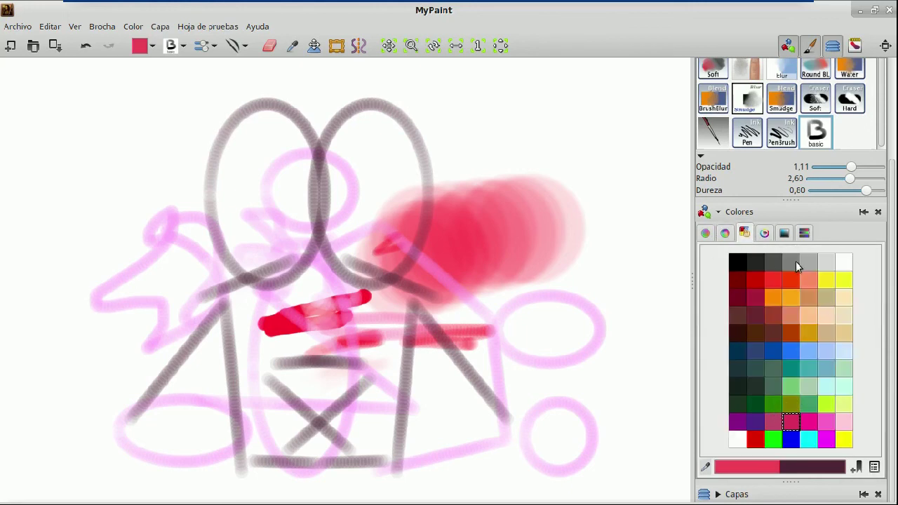
Turn the hue ring around the colour triangle to green in the Colores panel.
click(764, 234)
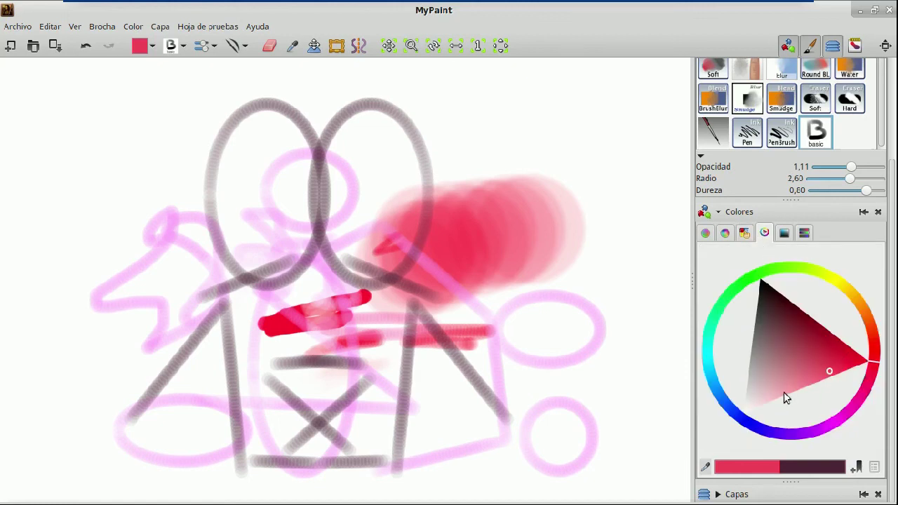
drag(876, 369, 694, 281)
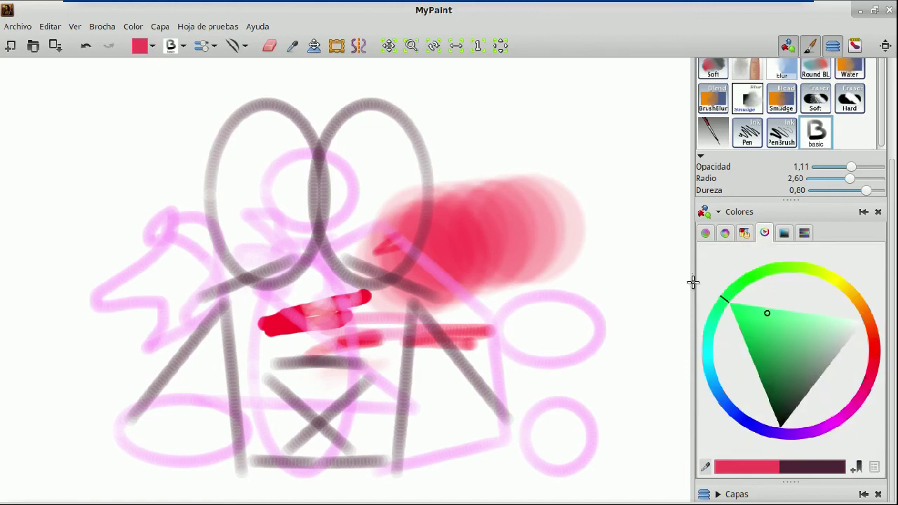
Shift the hue to turquoise in the square colour selector and choose a darker, more saturated shade.
click(784, 235)
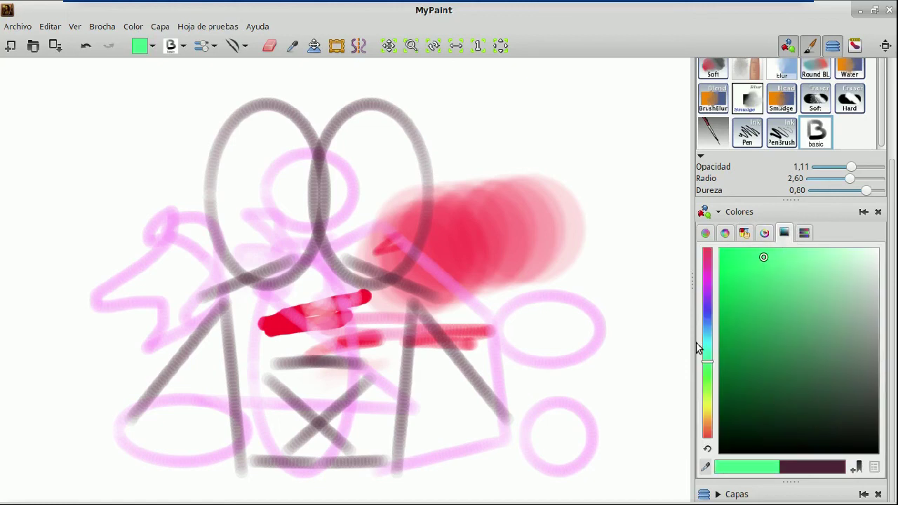
click(705, 260)
click(707, 309)
click(706, 345)
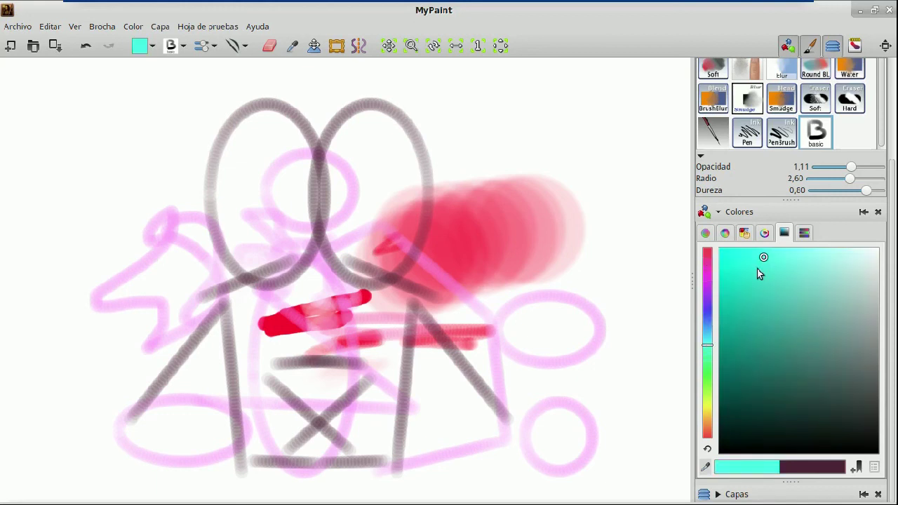
mouse_move(763, 258)
mouse_down()
mouse_move(865, 263)
mouse_move(795, 260)
mouse_move(843, 260)
mouse_move(825, 425)
mouse_move(754, 439)
mouse_move(795, 427)
mouse_move(733, 417)
mouse_move(862, 335)
mouse_move(868, 440)
mouse_move(724, 429)
mouse_move(725, 263)
mouse_move(735, 289)
mouse_up()
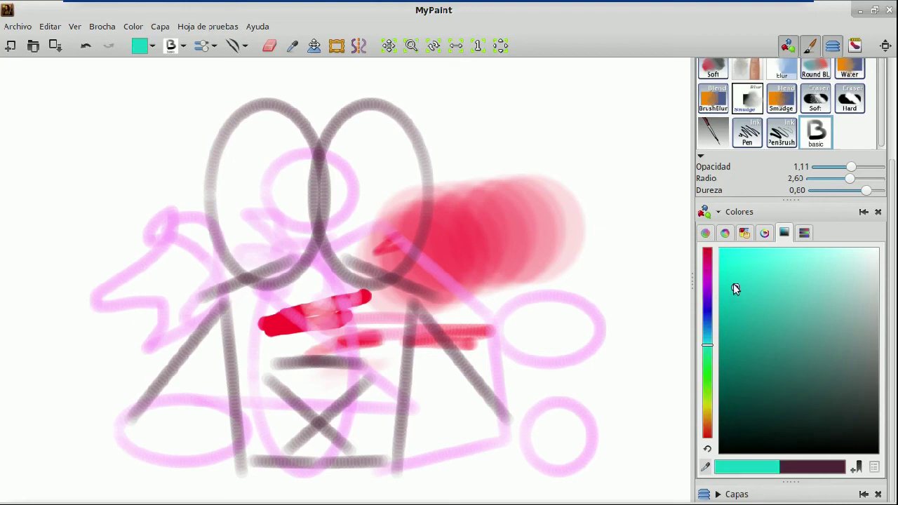
Sample a red from the canvas with the RGB and HCY sliders displayed, and collapse the Colores panel.
click(804, 234)
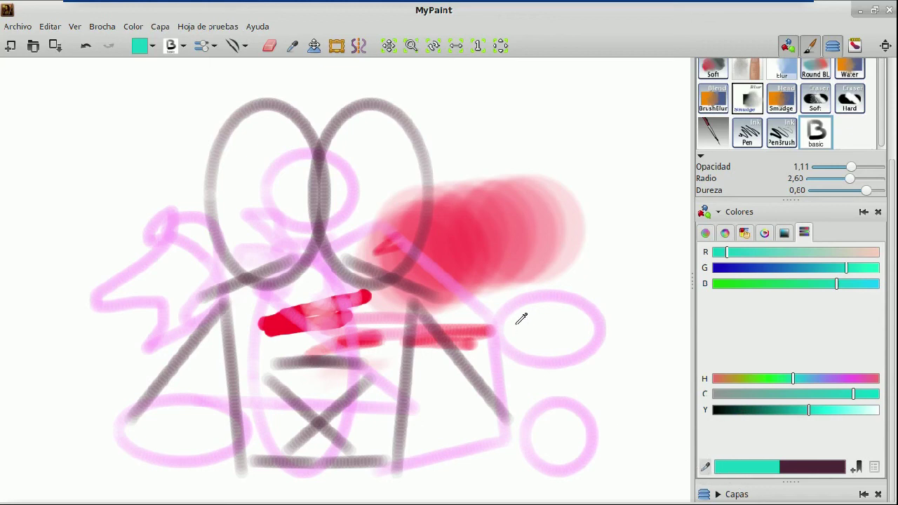
key(r)
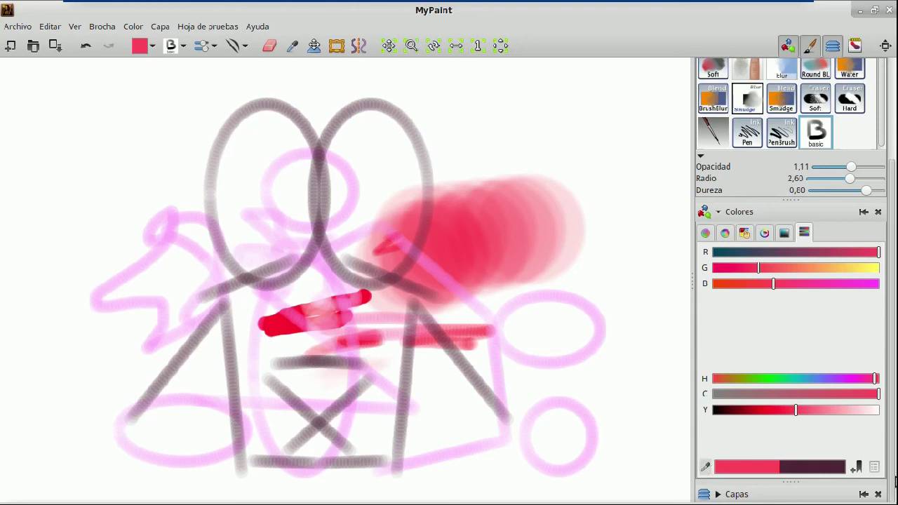
click(719, 215)
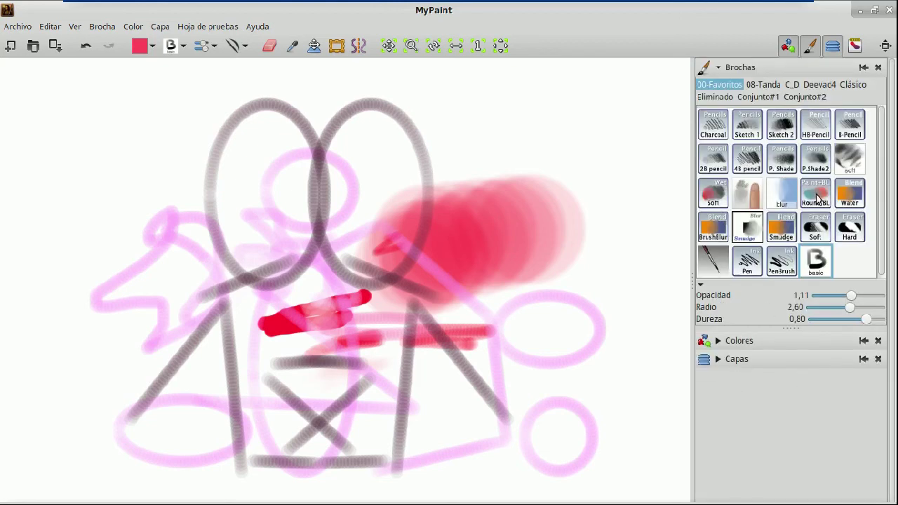